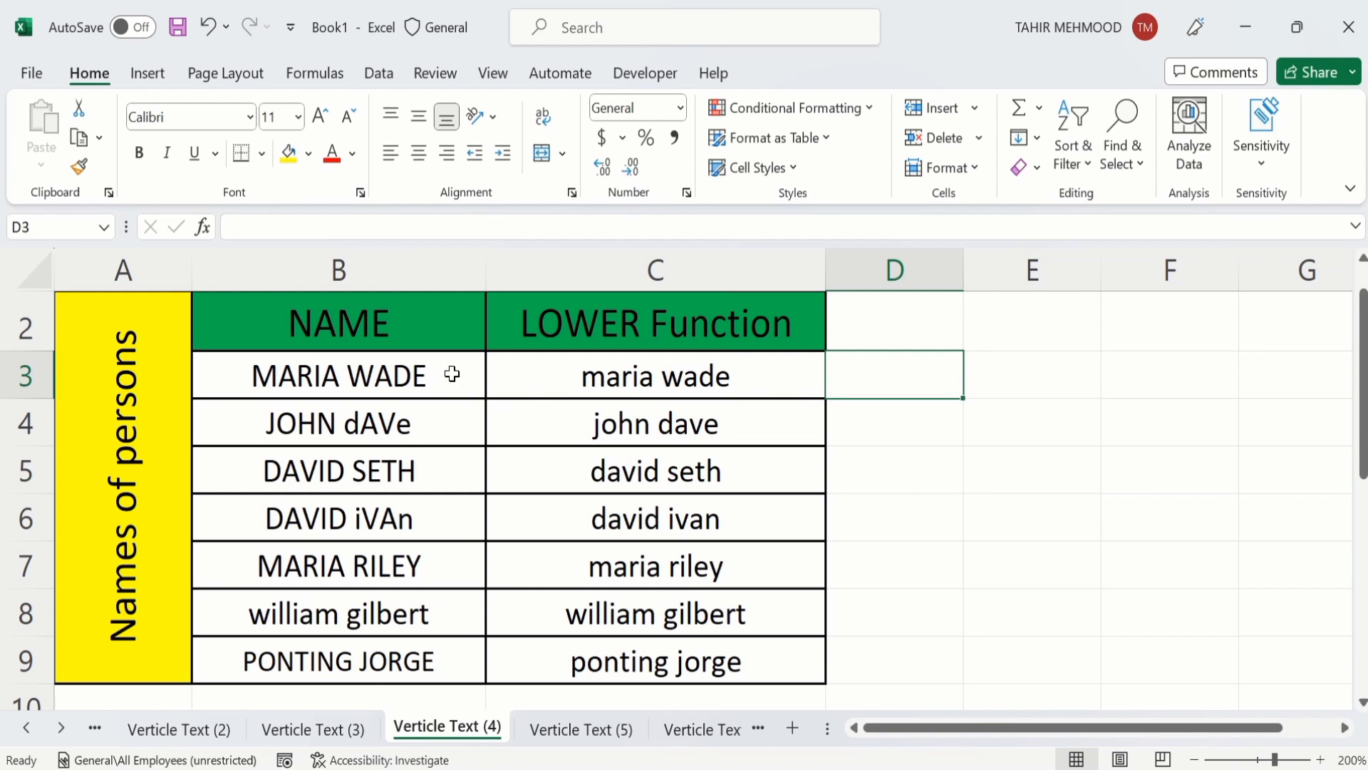
pyautogui.doubleClick(450, 375)
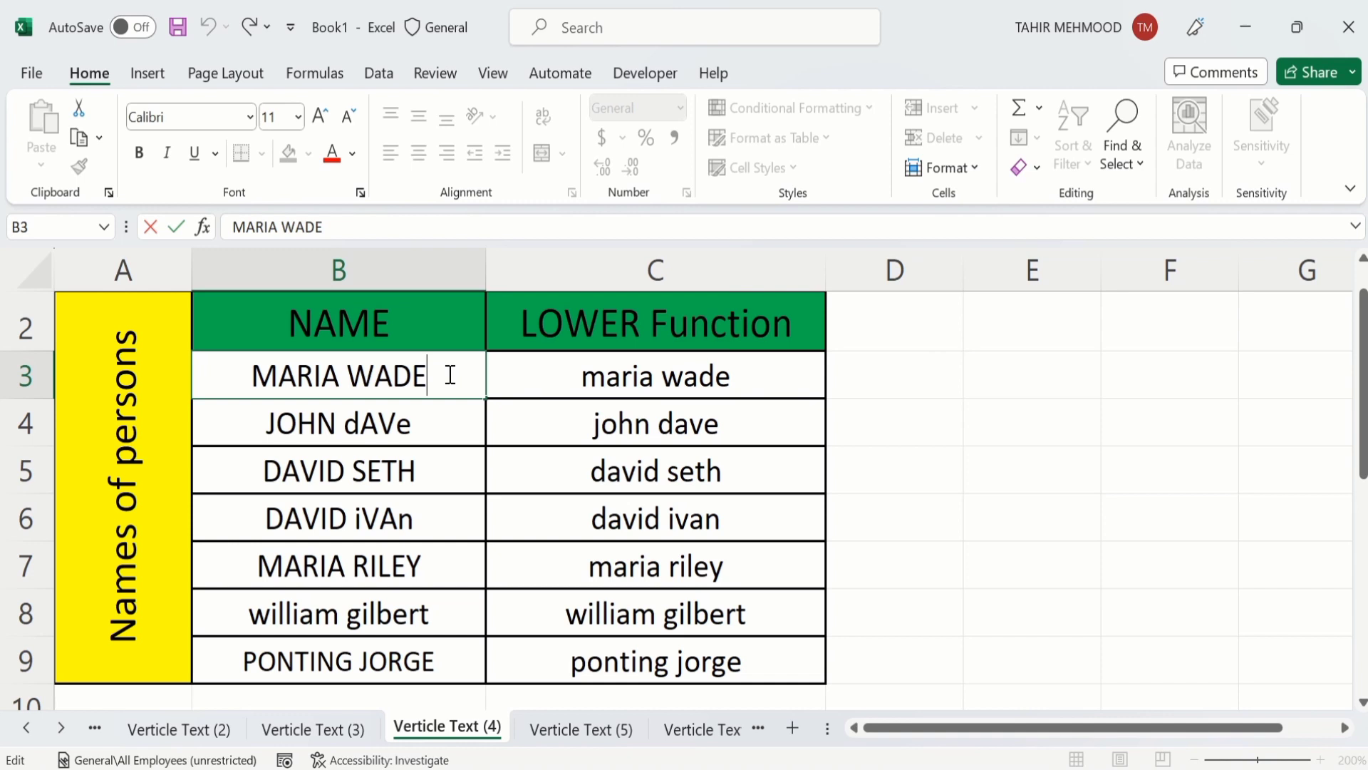
pyautogui.write('DFD')
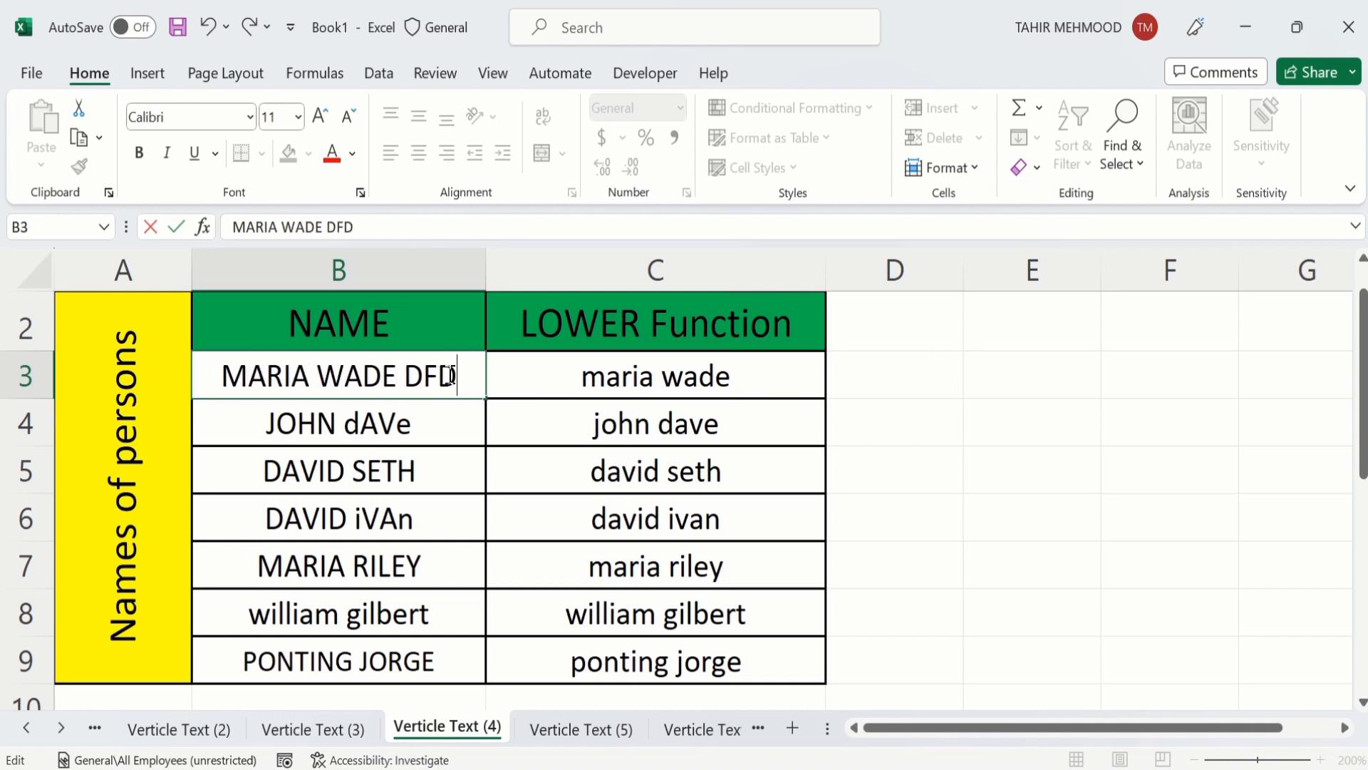
pyautogui.press('Return')
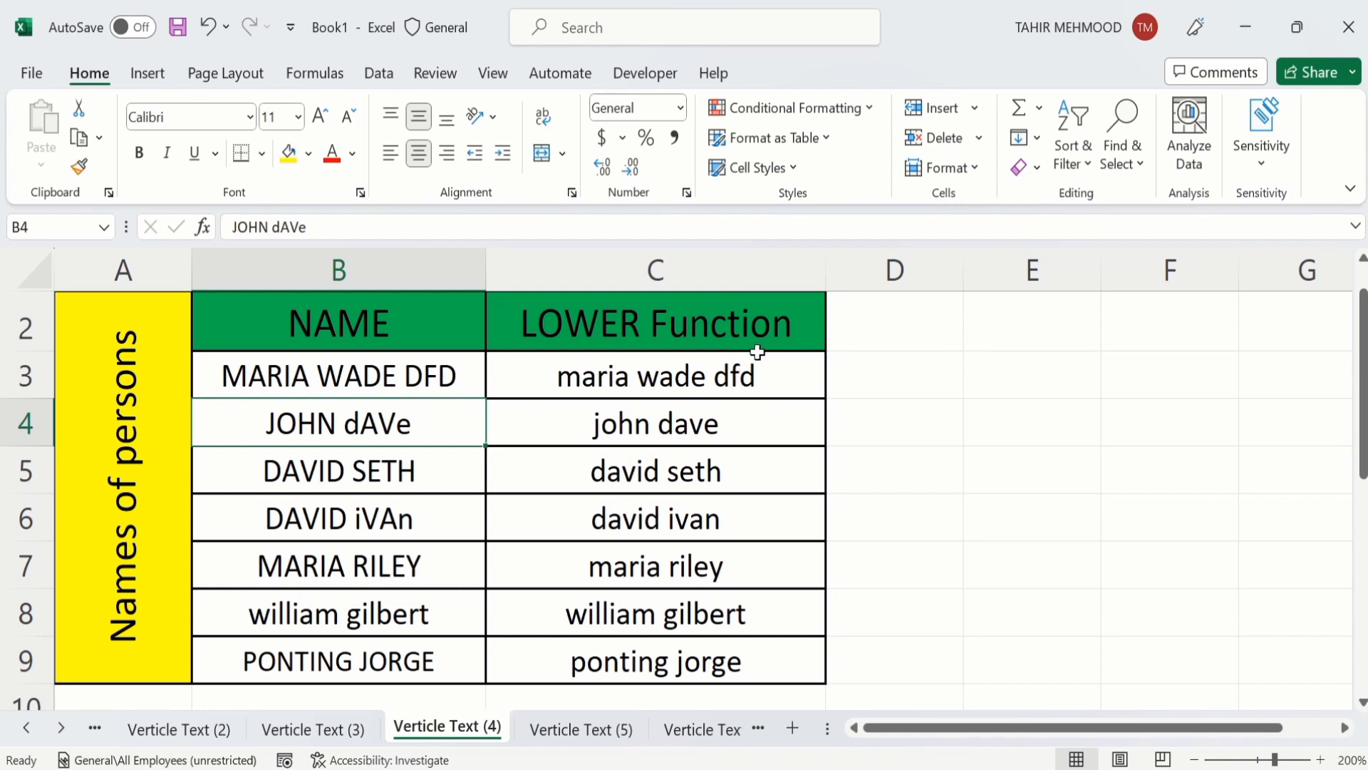
pyautogui.hotkey('ctrl', 'z')
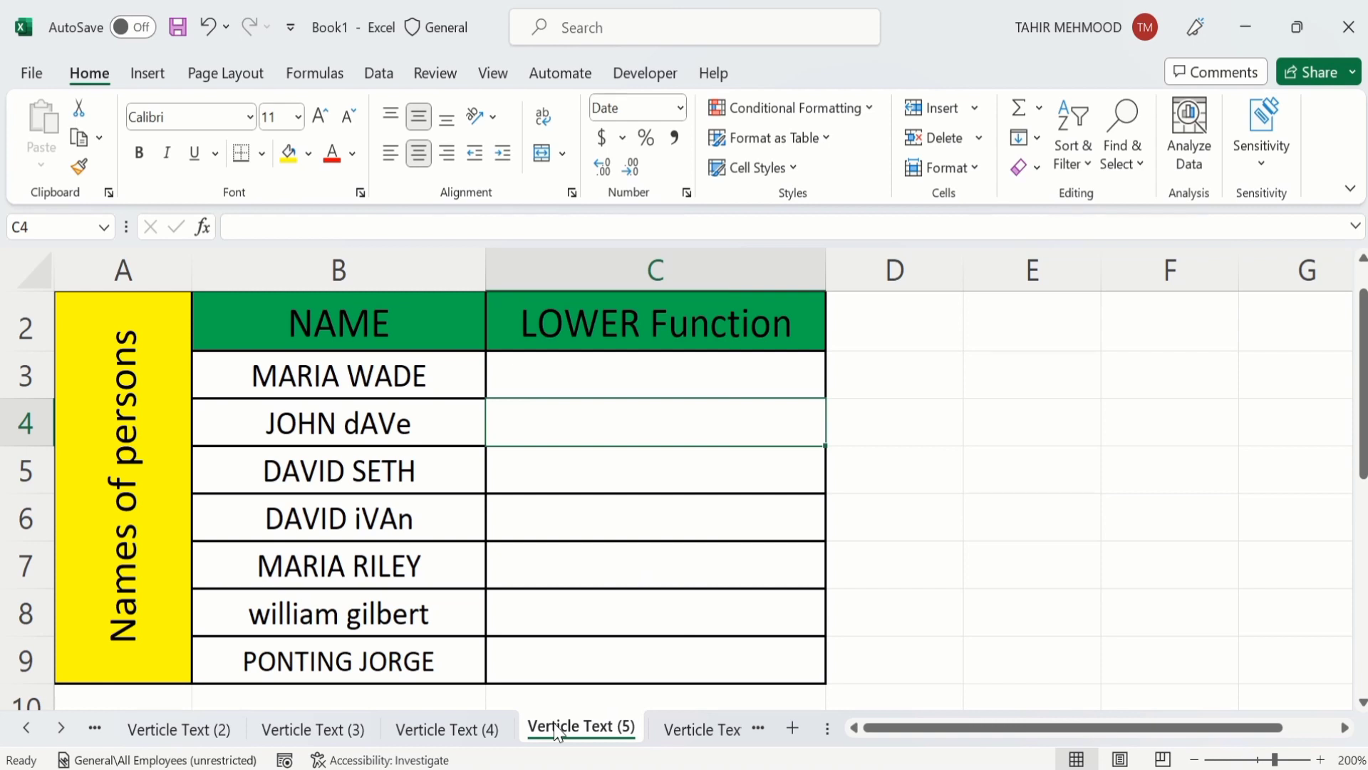
pyautogui.click(556, 727)
pyautogui.click(702, 375)
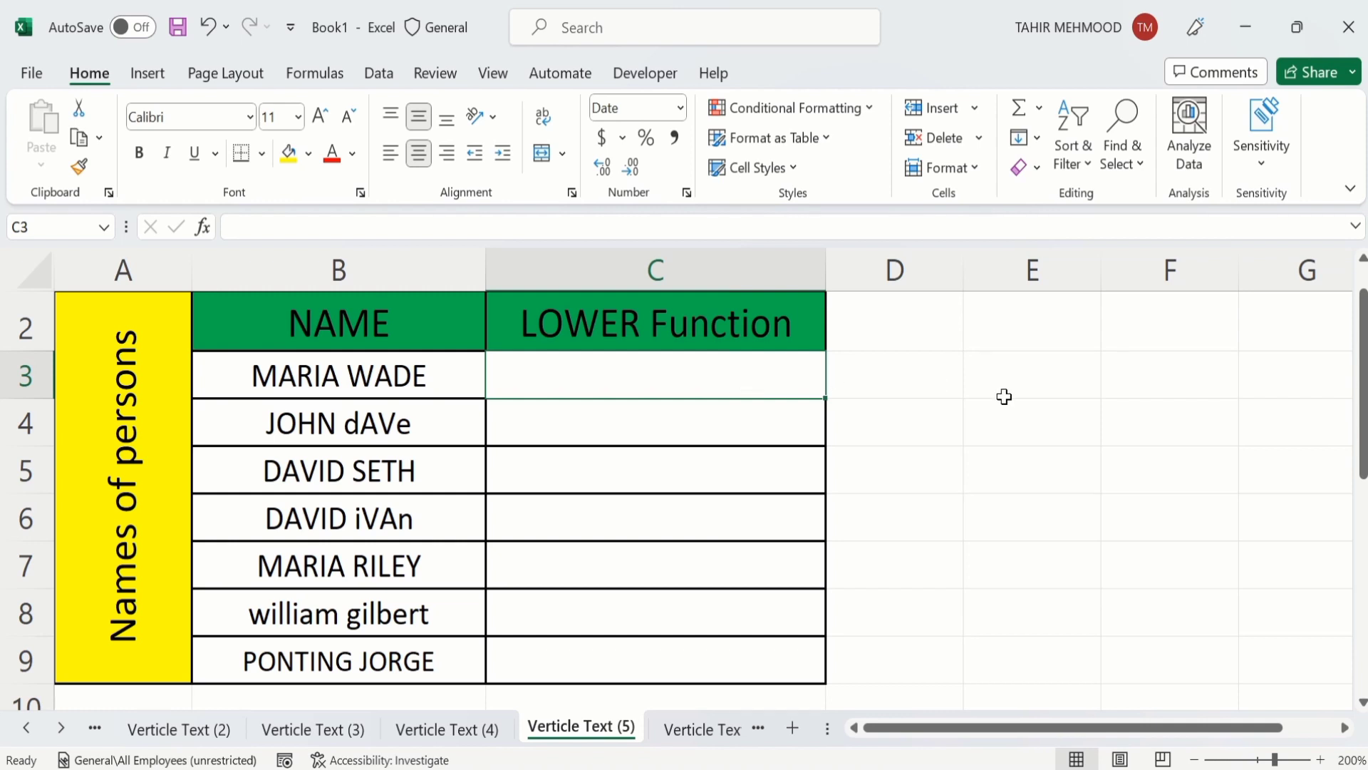
pyautogui.write('=')
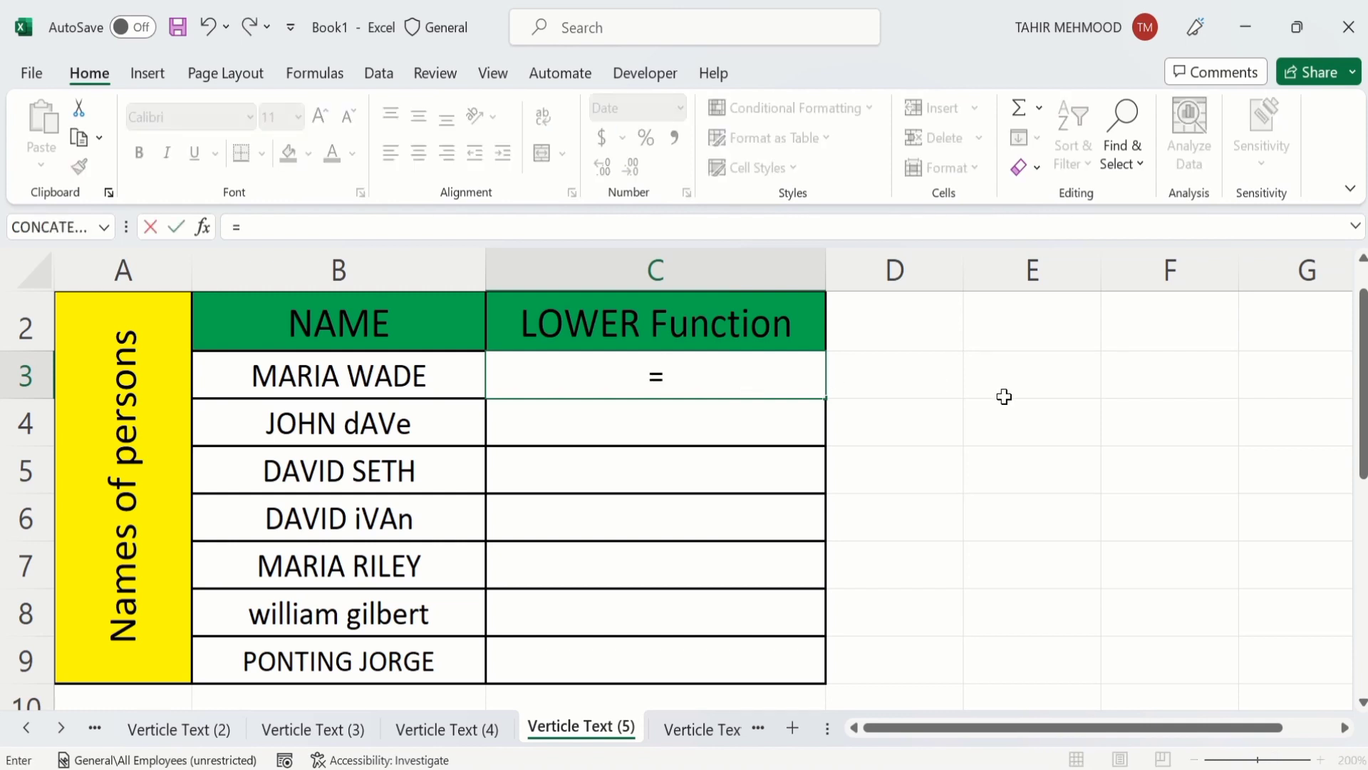
pyautogui.write('LO')
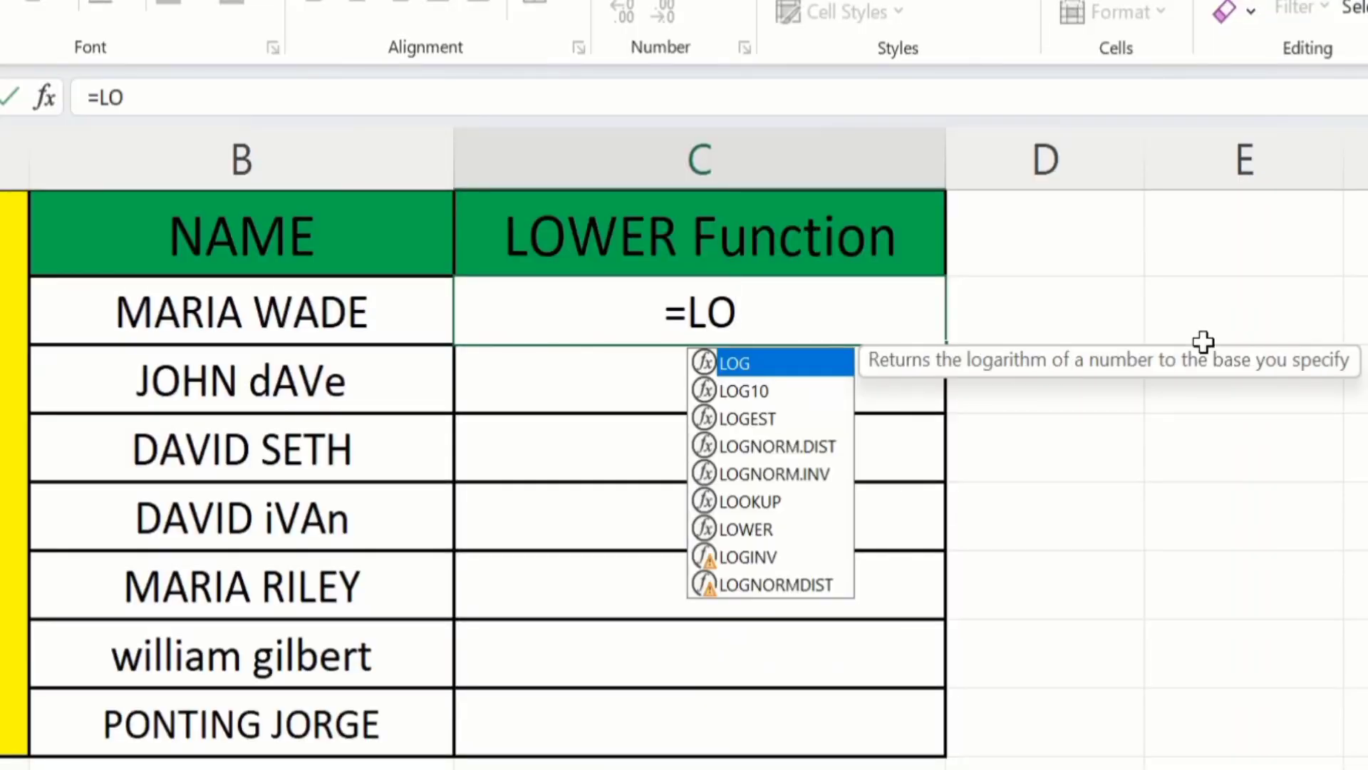
pyautogui.write('WER')
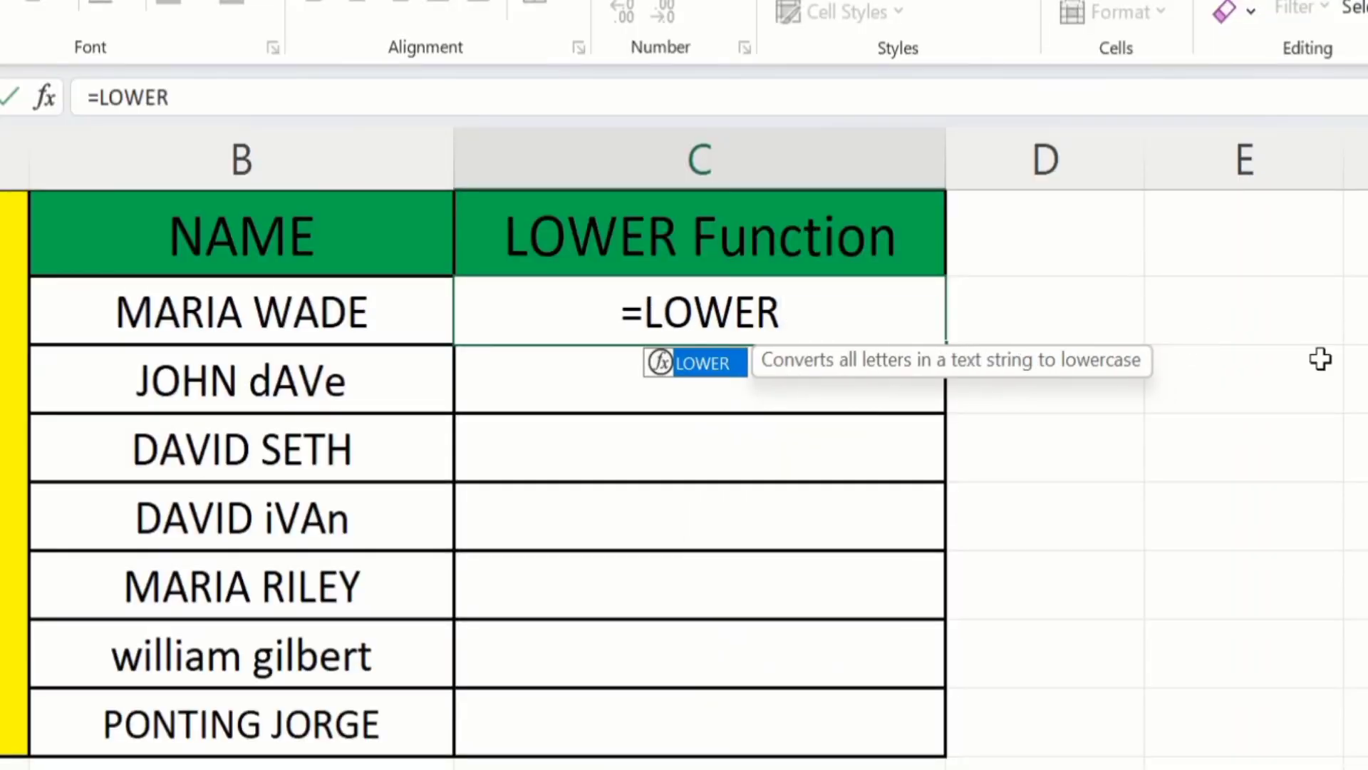
pyautogui.doubleClick(716, 365)
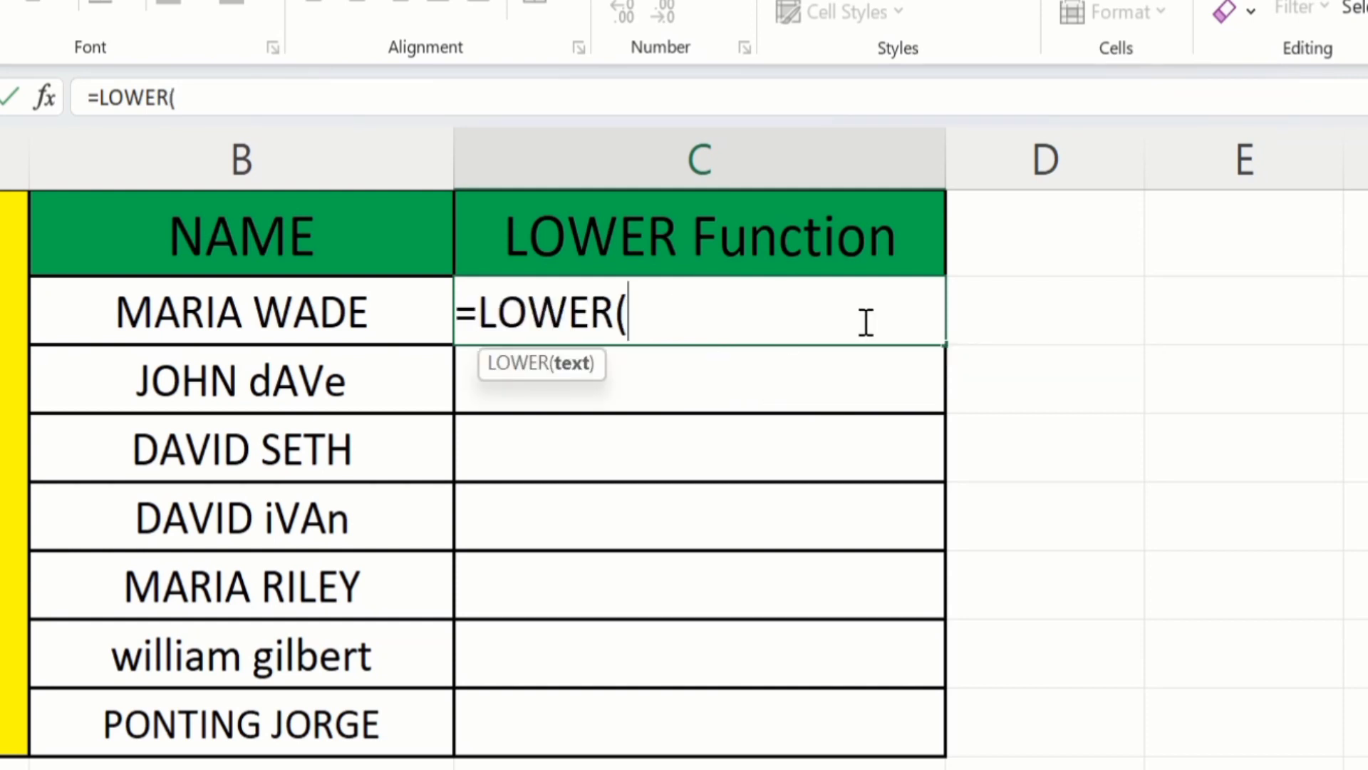
pyautogui.click(206, 308)
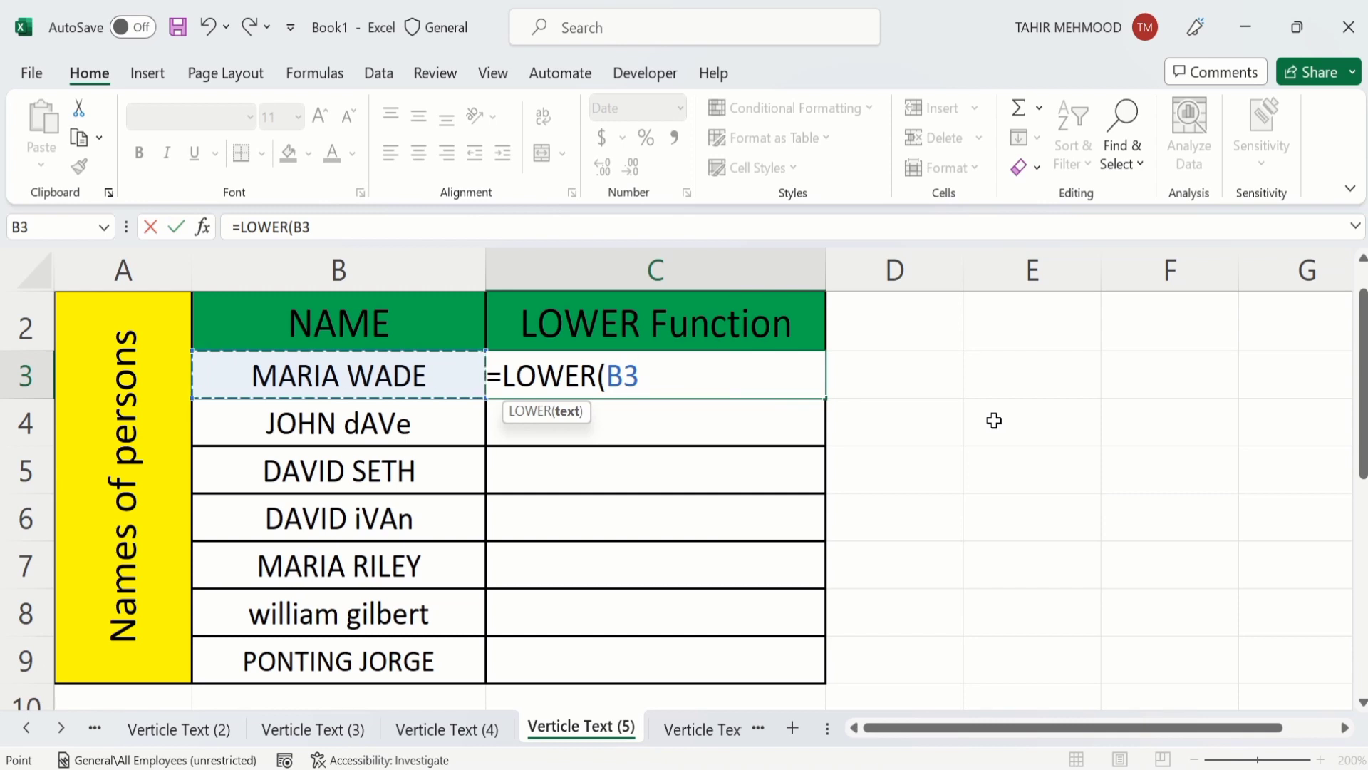
pyautogui.write(')')
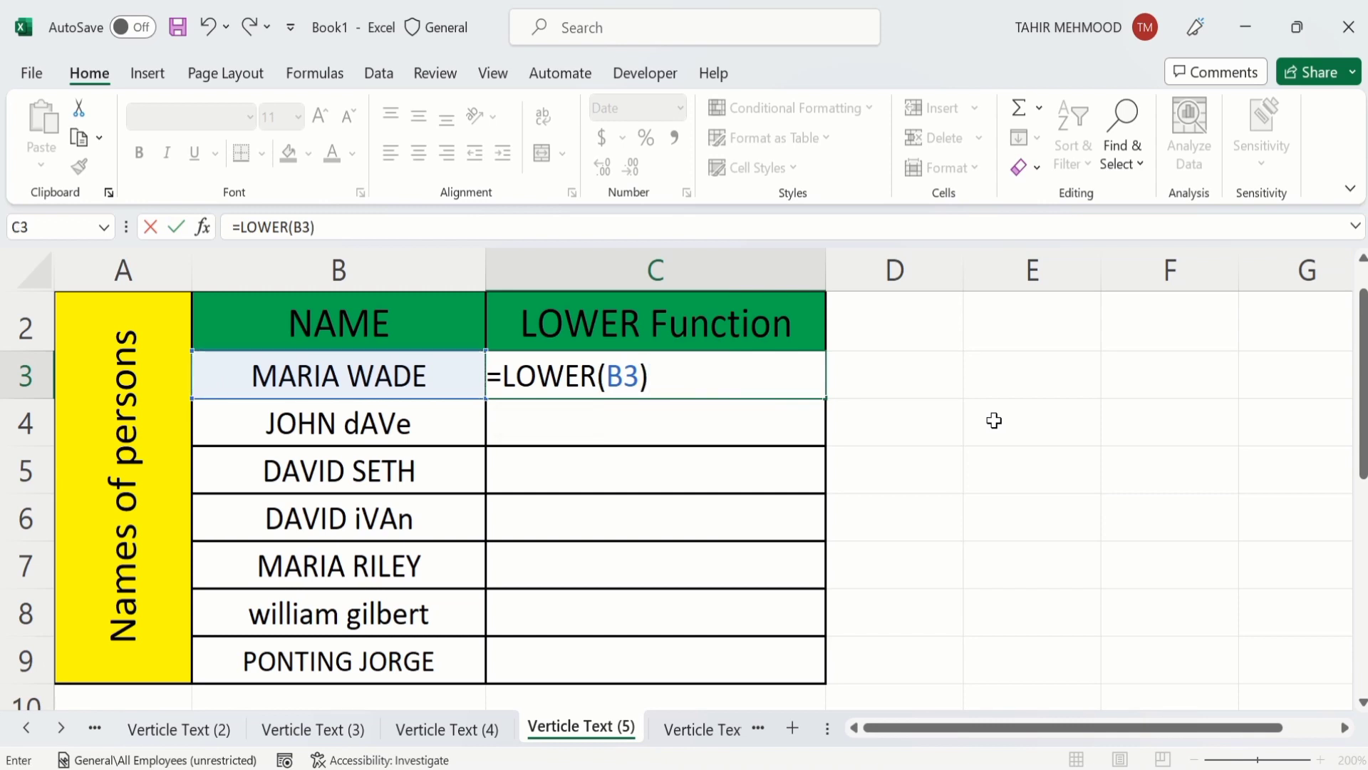
pyautogui.press('Return')
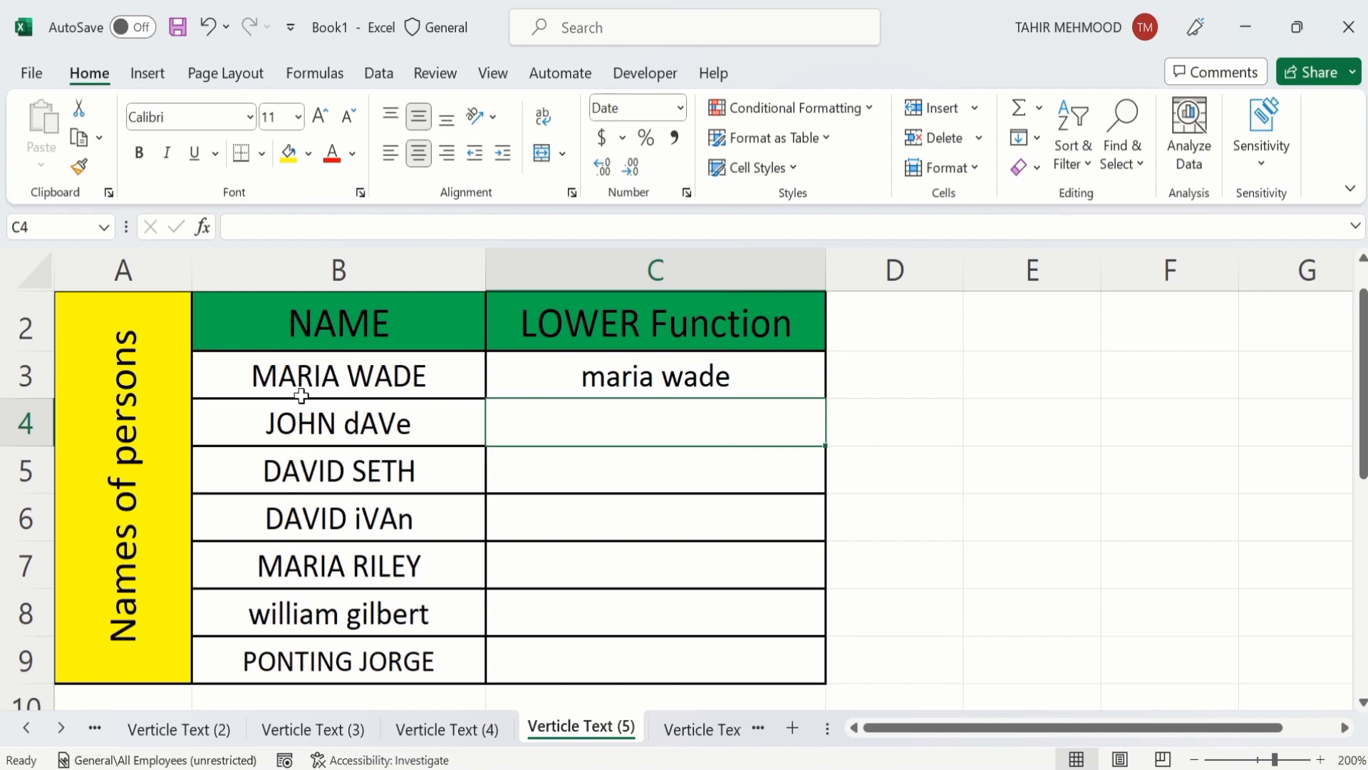
# Fill the C3 LOWER formula down to C9, then test it by appending WE to B3
pyautogui.click(752, 371)
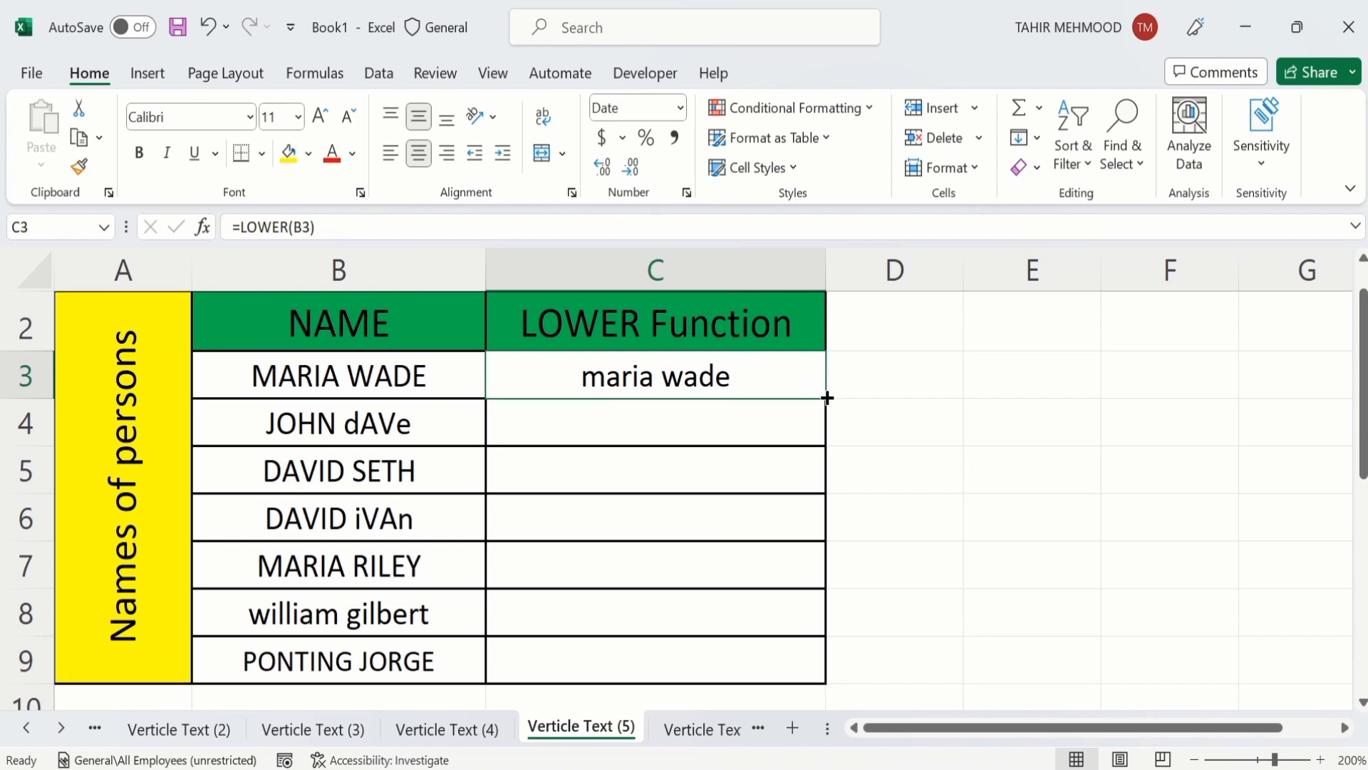
pyautogui.moveTo(828, 397); pyautogui.dragTo(819, 666)
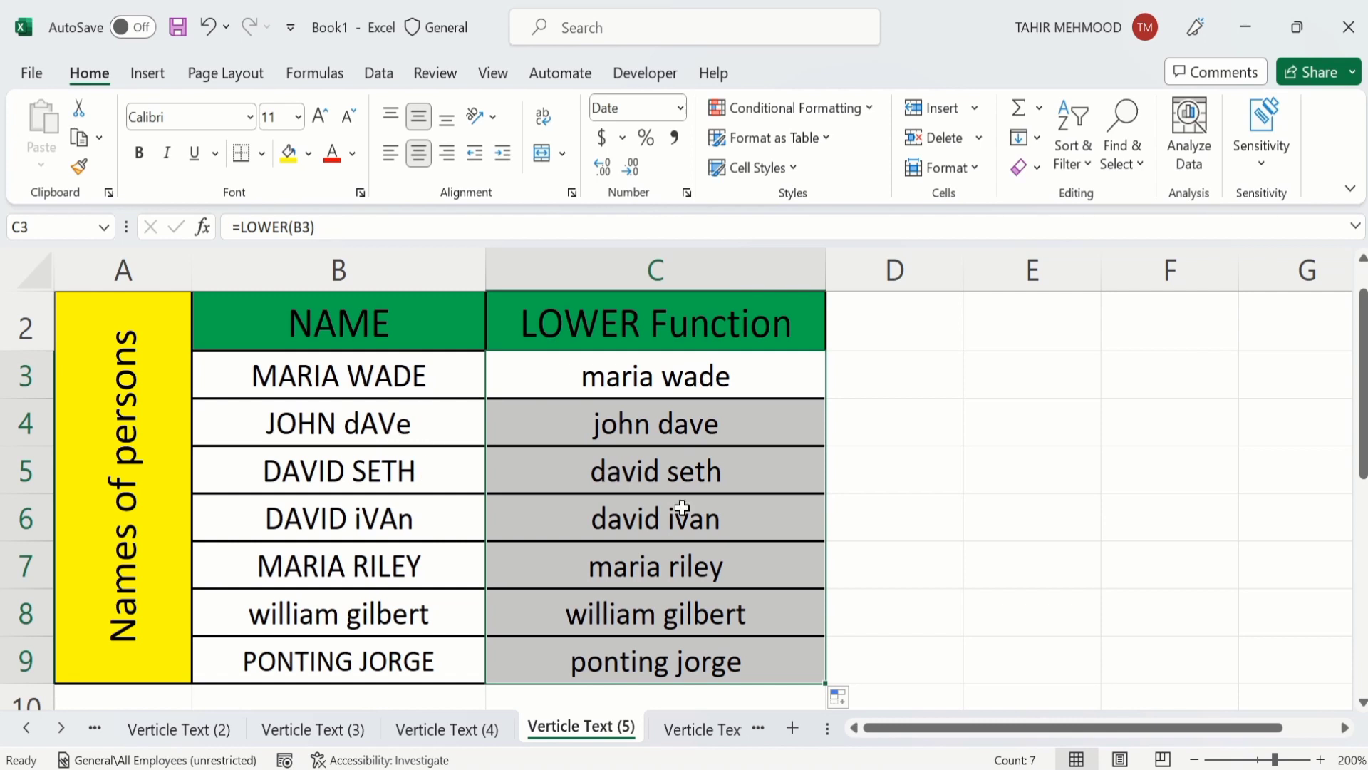
pyautogui.doubleClick(430, 387)
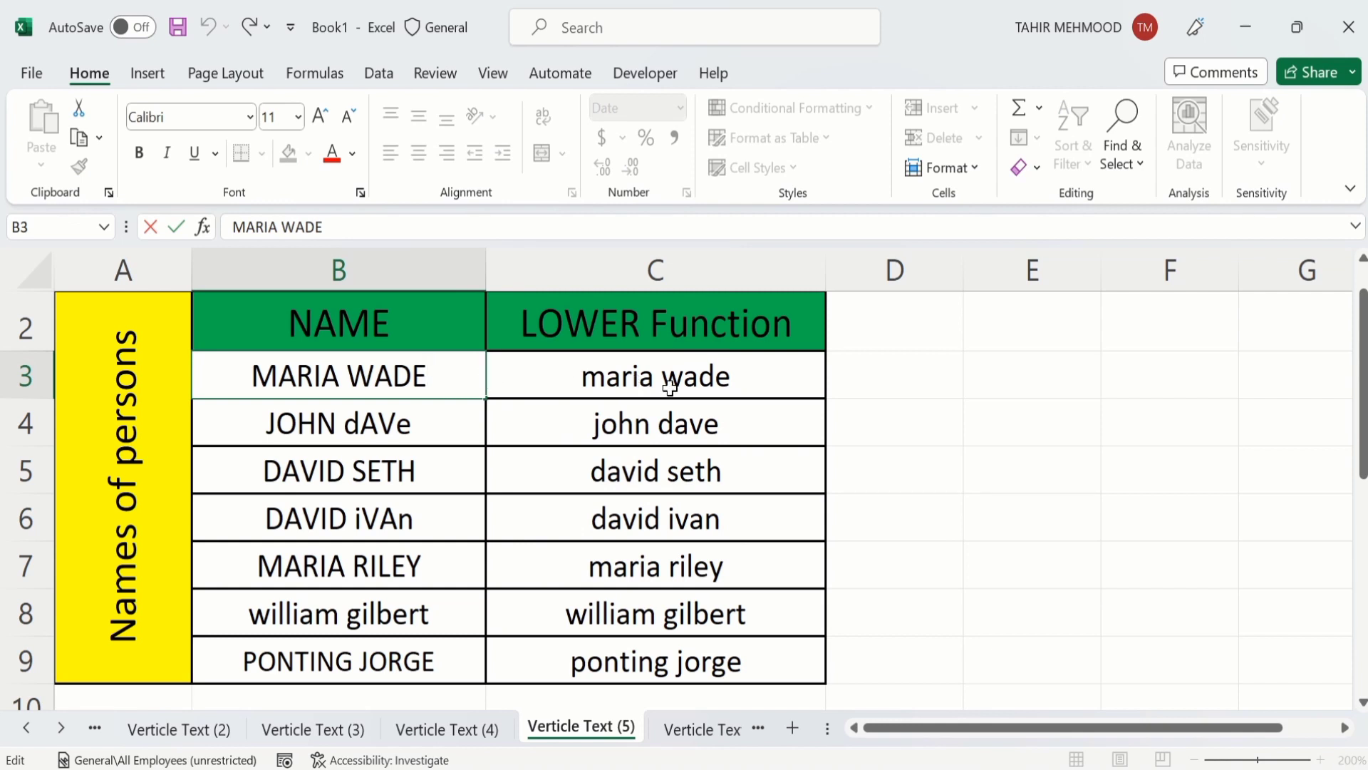
pyautogui.write('WE')
pyautogui.press('Return')
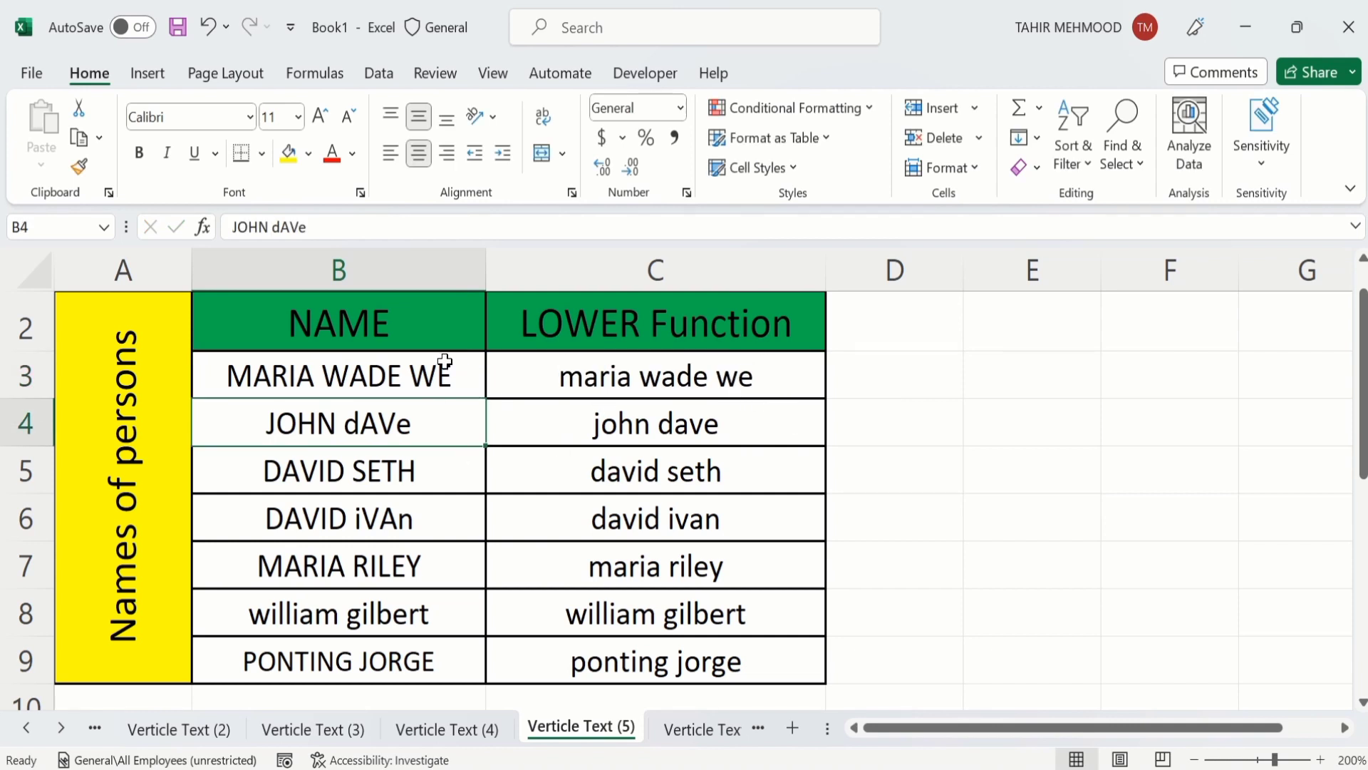
pyautogui.doubleClick(448, 383)
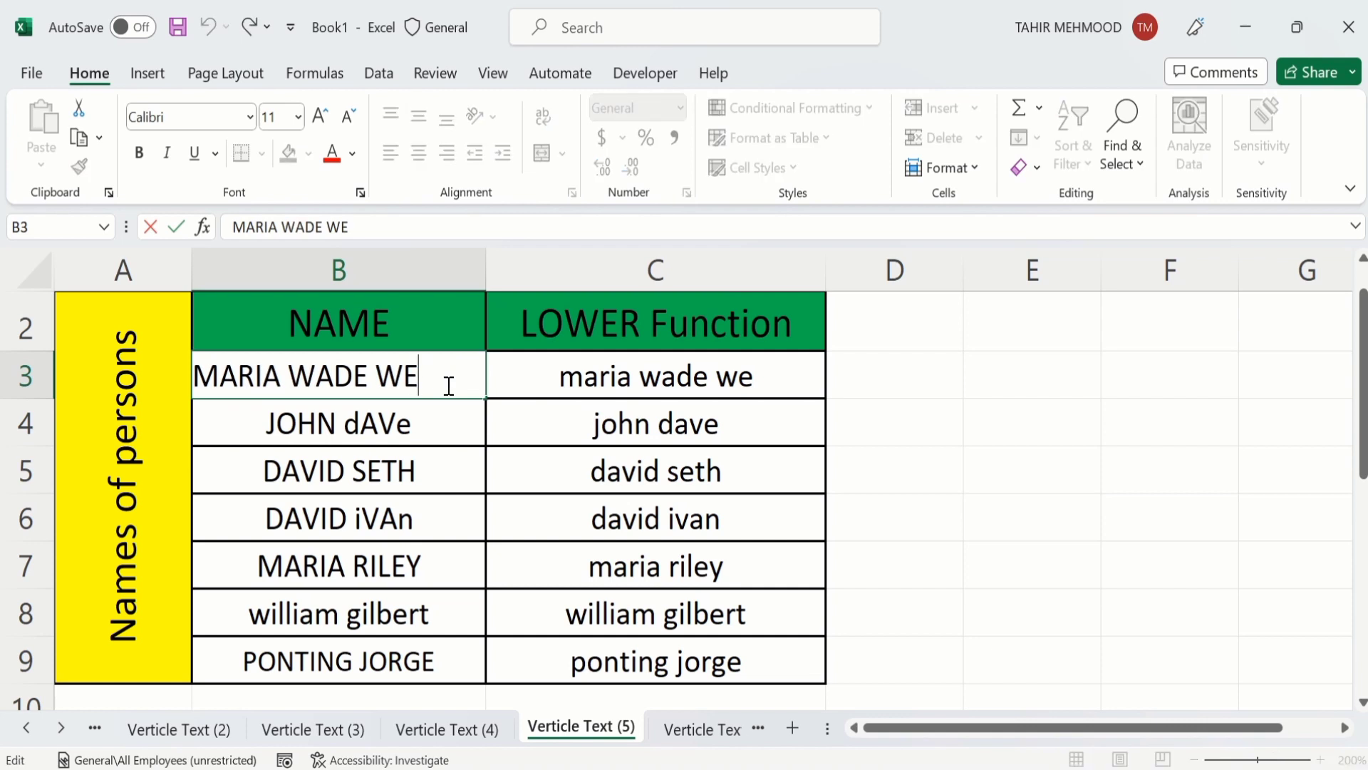
pyautogui.press('BackSpace')
pyautogui.press('BackSpace')
pyautogui.press('Return')
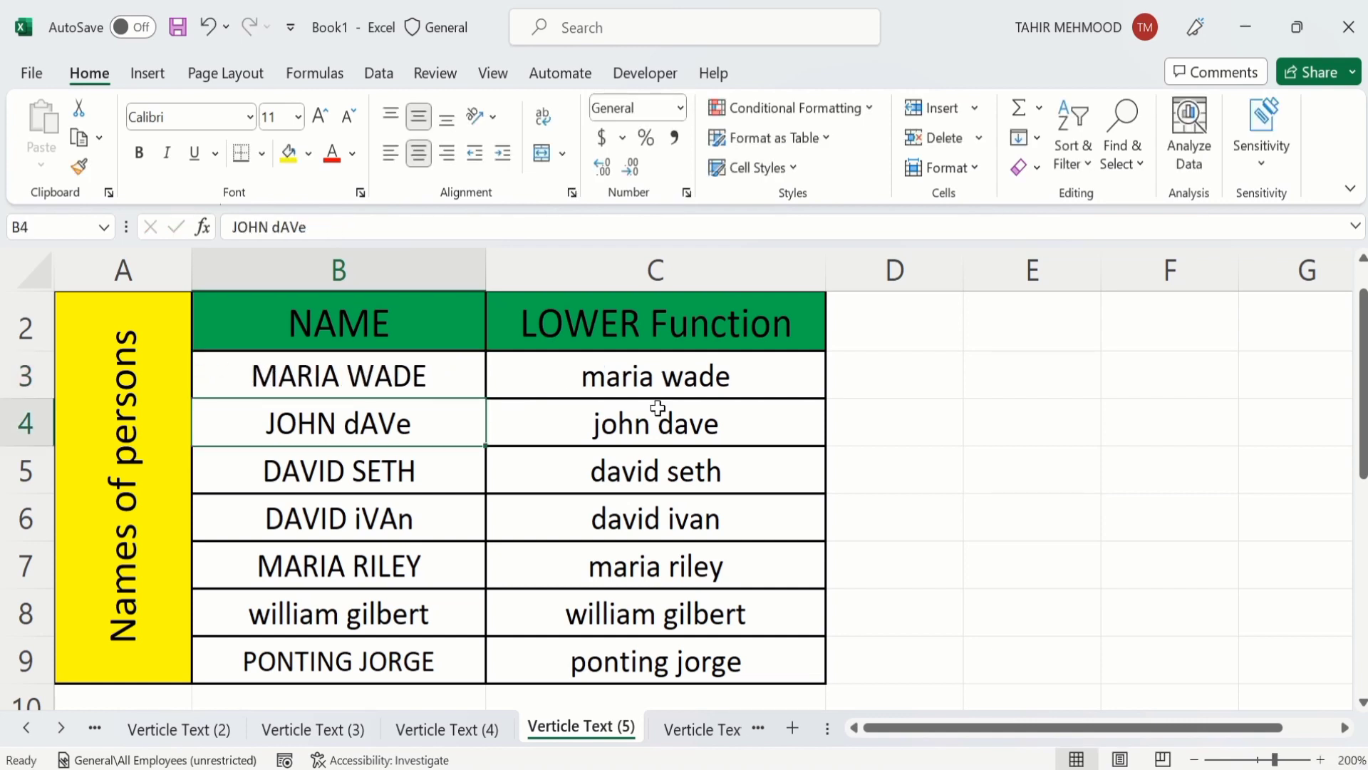
pyautogui.doubleClick(752, 380)
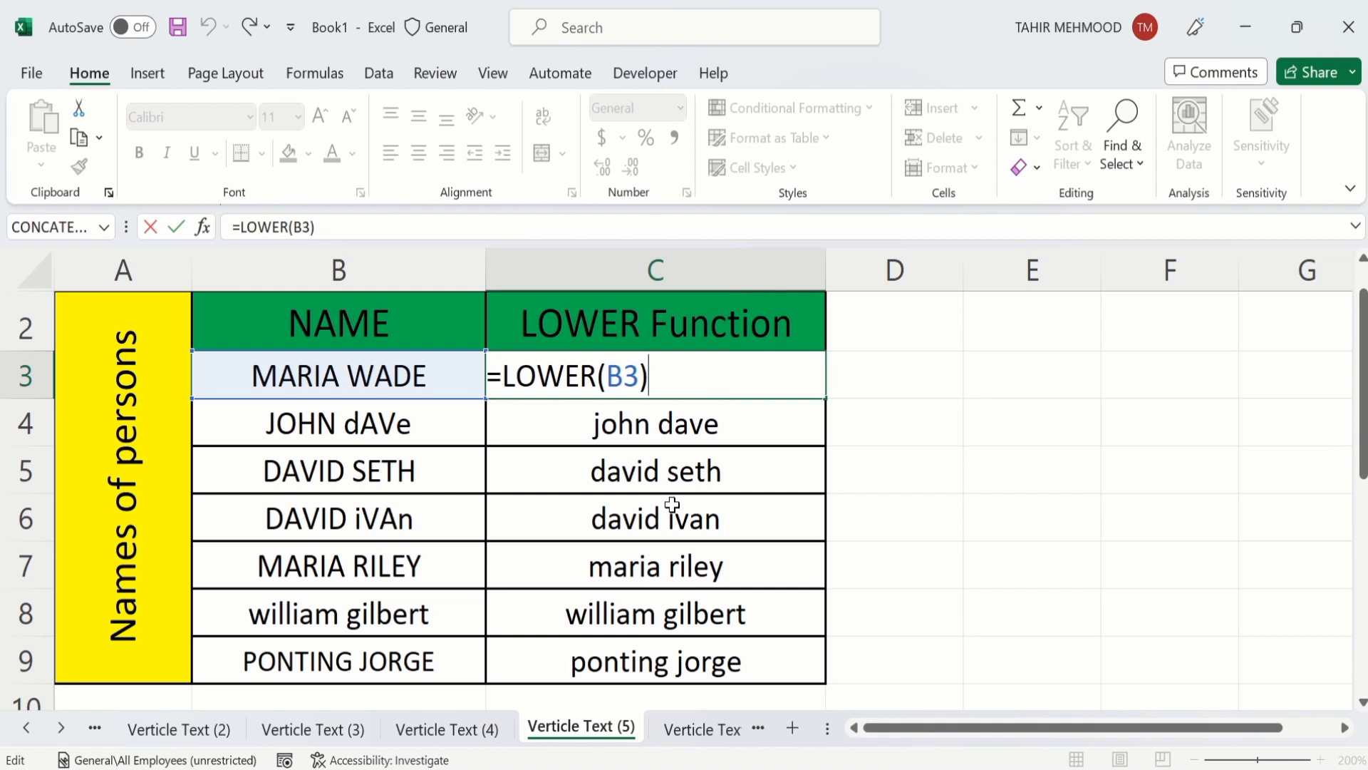
# Copy C3:C9 and paste it back as values only
pyautogui.click(900, 470)
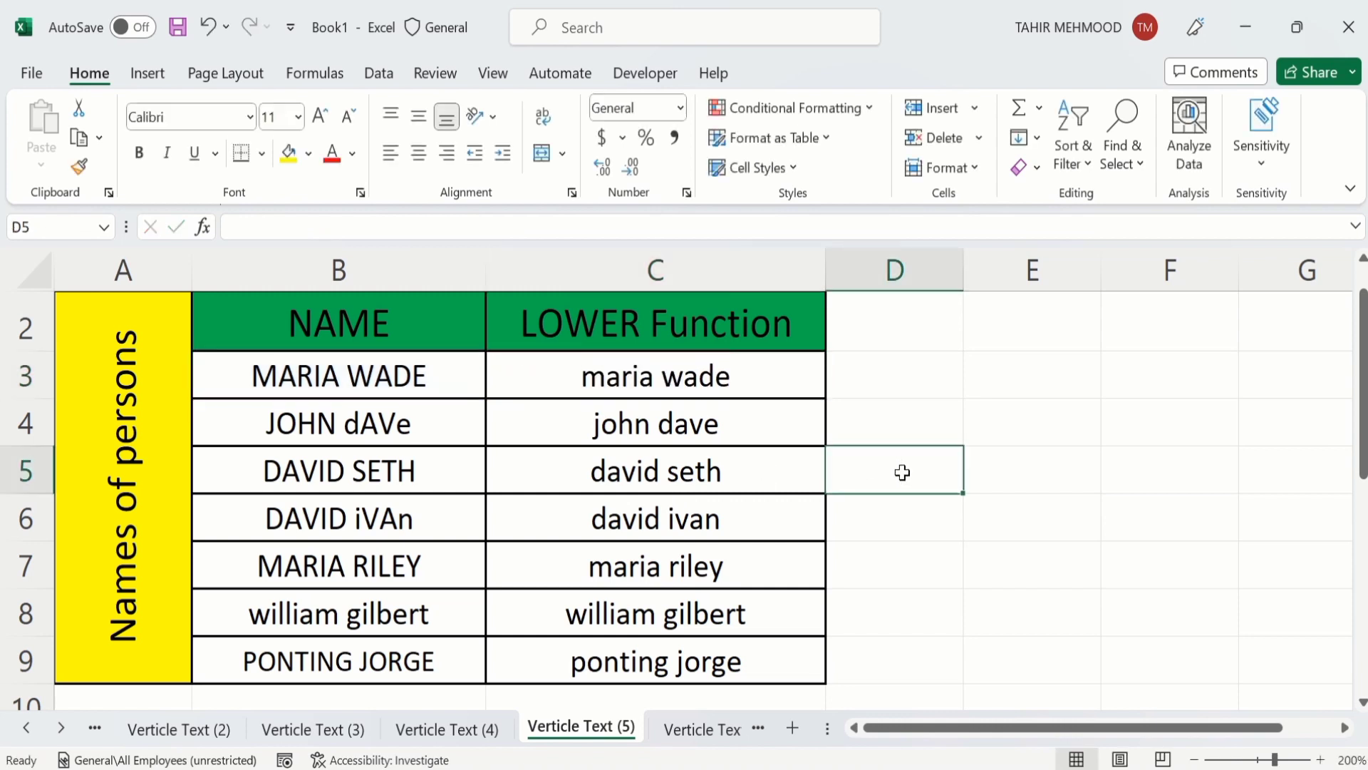
pyautogui.click(785, 662)
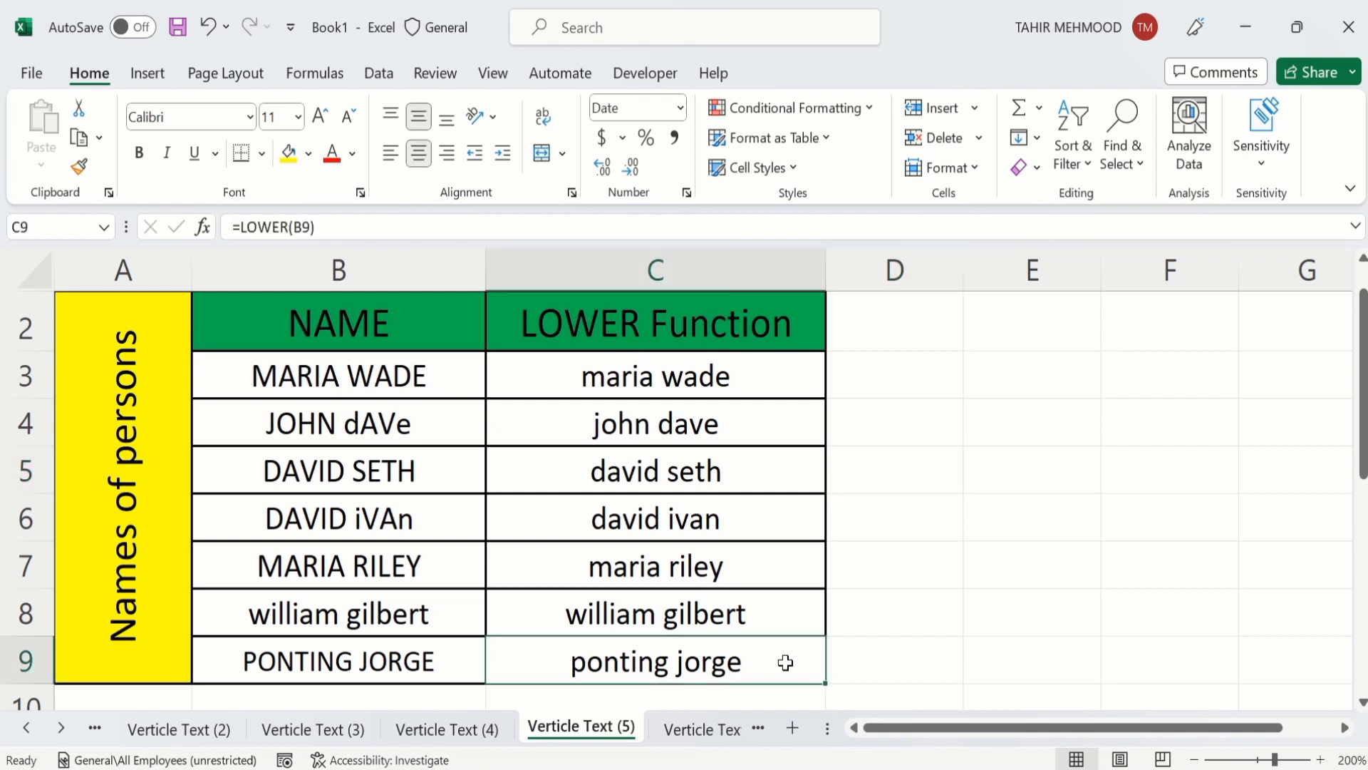
pyautogui.moveTo(785, 662); pyautogui.dragTo(769, 385)
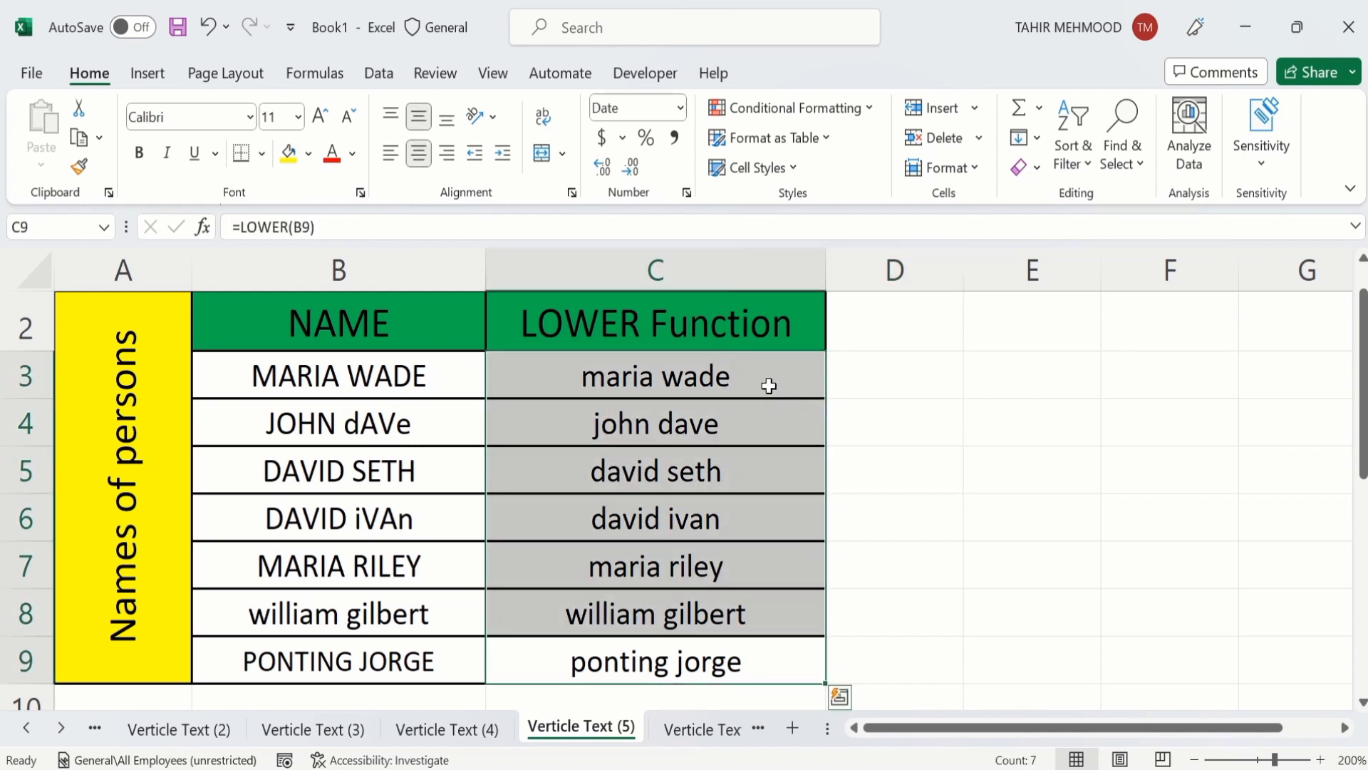
pyautogui.rightClick(769, 386)
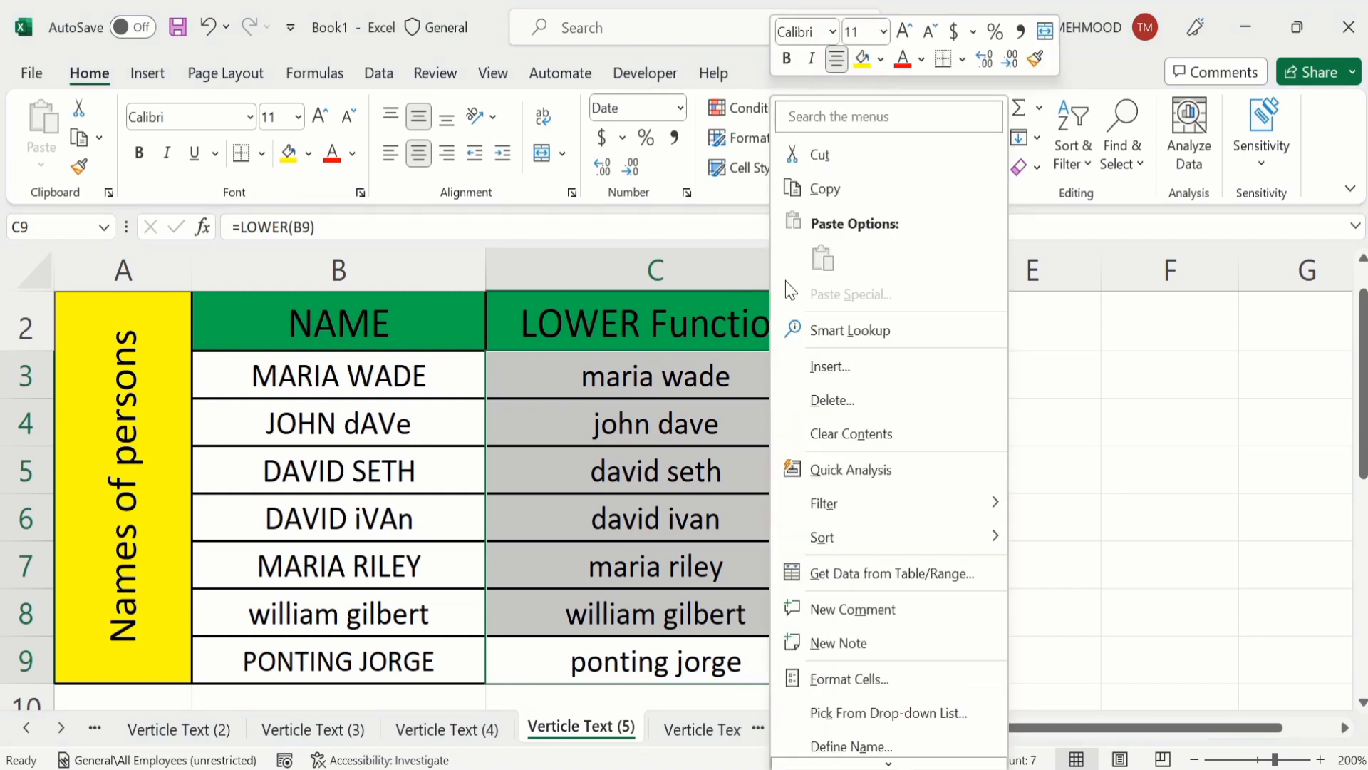
pyautogui.click(854, 185)
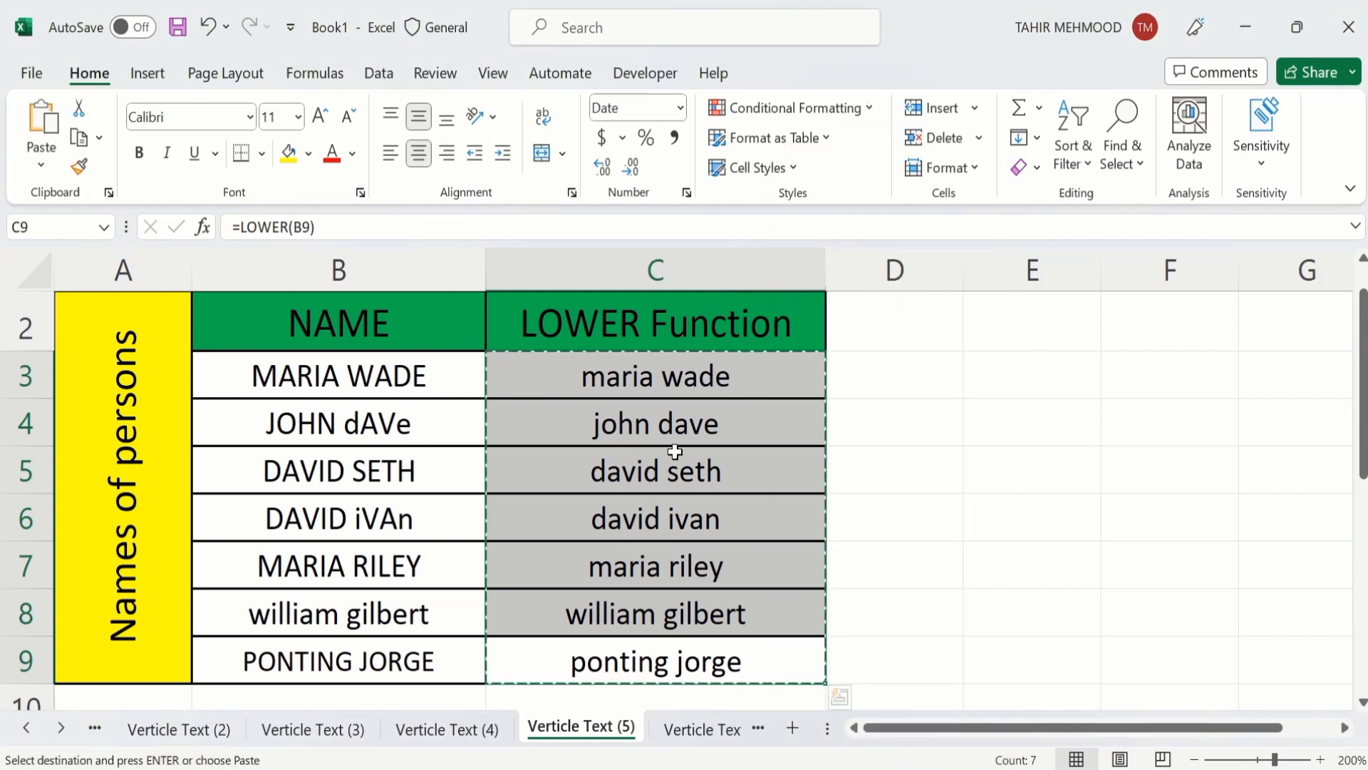
pyautogui.click(41, 165)
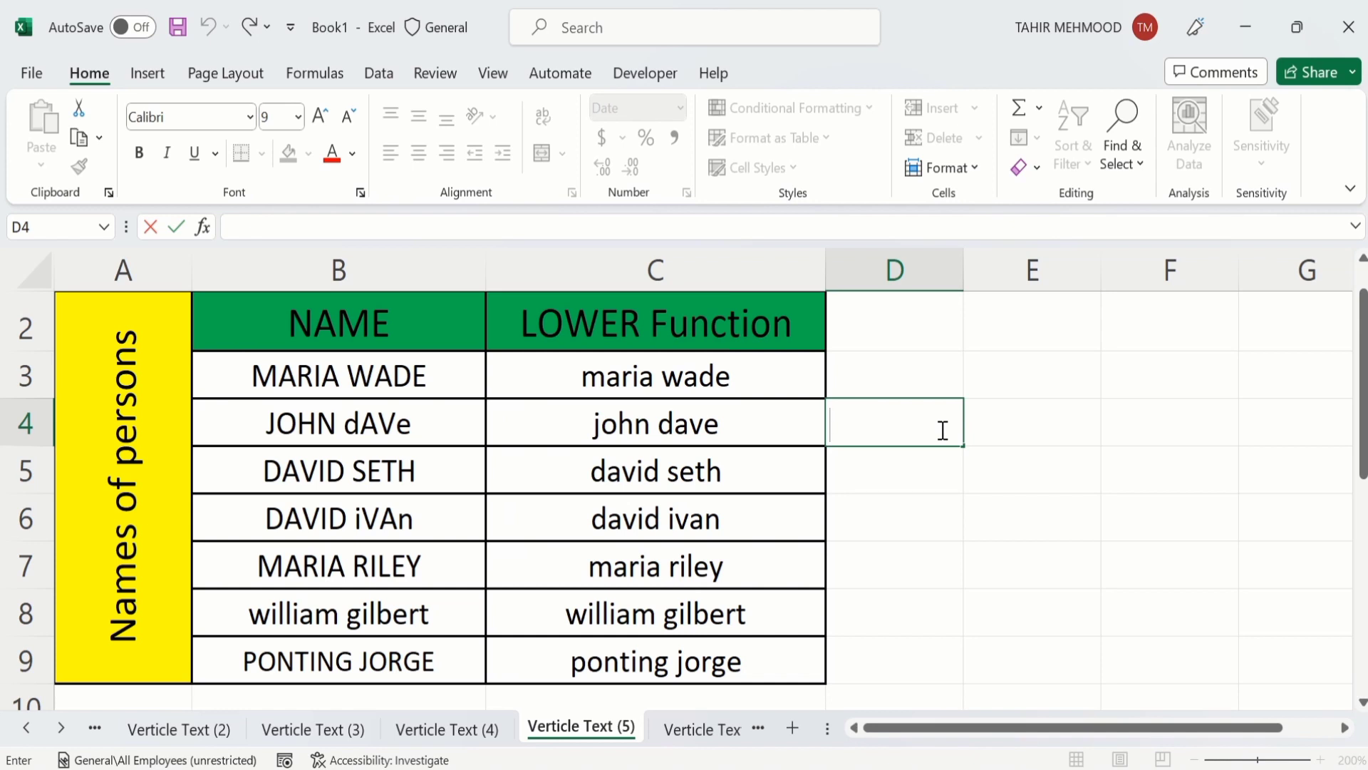
# Confirm C3 holds plain text, then select the lowercase names in column C
pyautogui.doubleClick(646, 377)
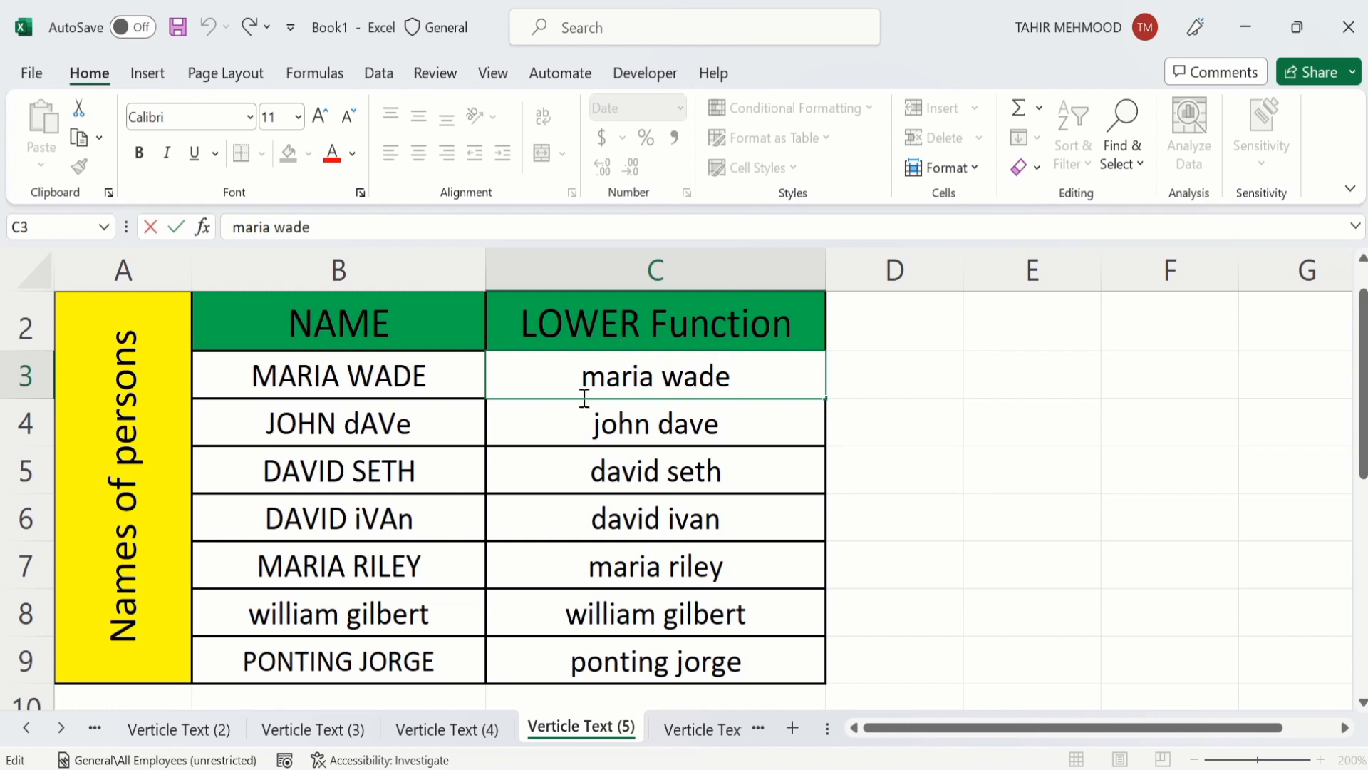
pyautogui.click(763, 659)
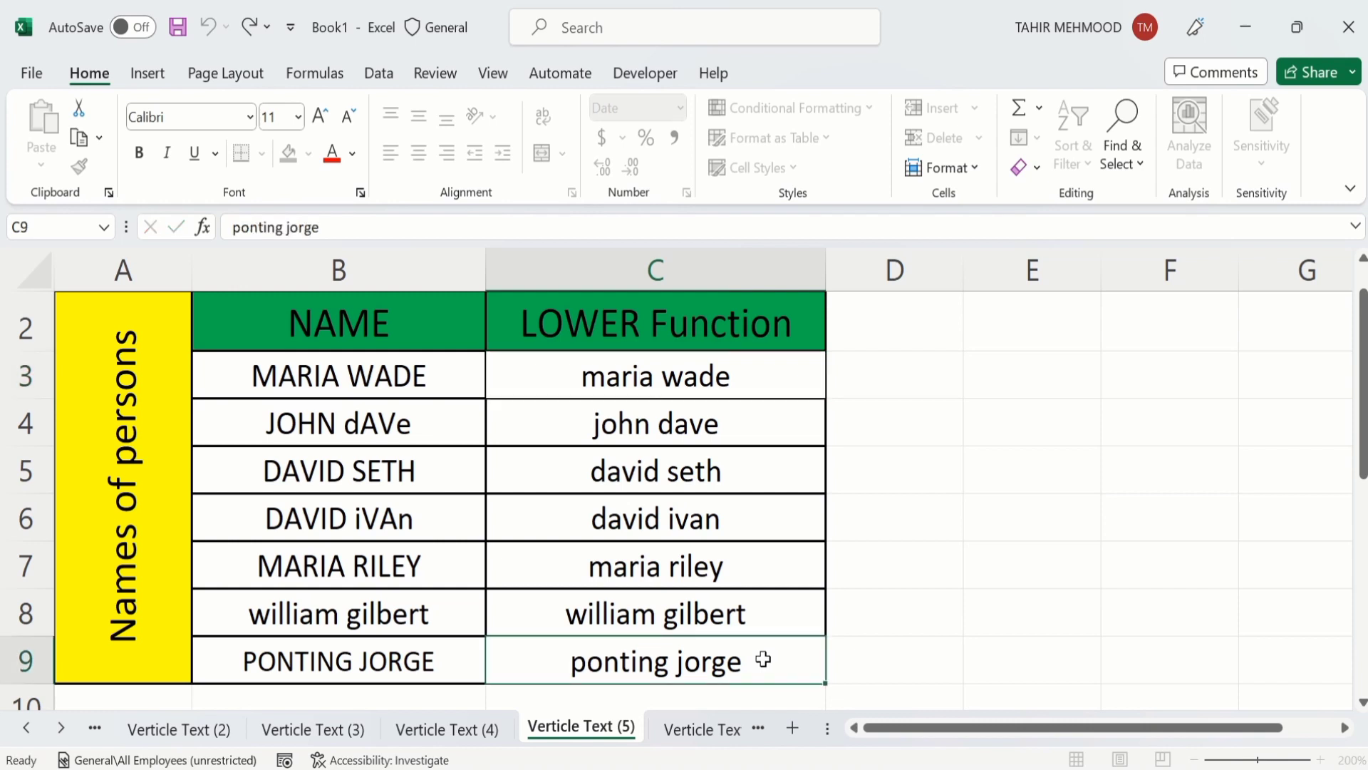
pyautogui.moveTo(758, 642); pyautogui.dragTo(724, 378)
# Clear the contents of the selected lowercase name cells, keeping formatting
pyautogui.click(1037, 168)
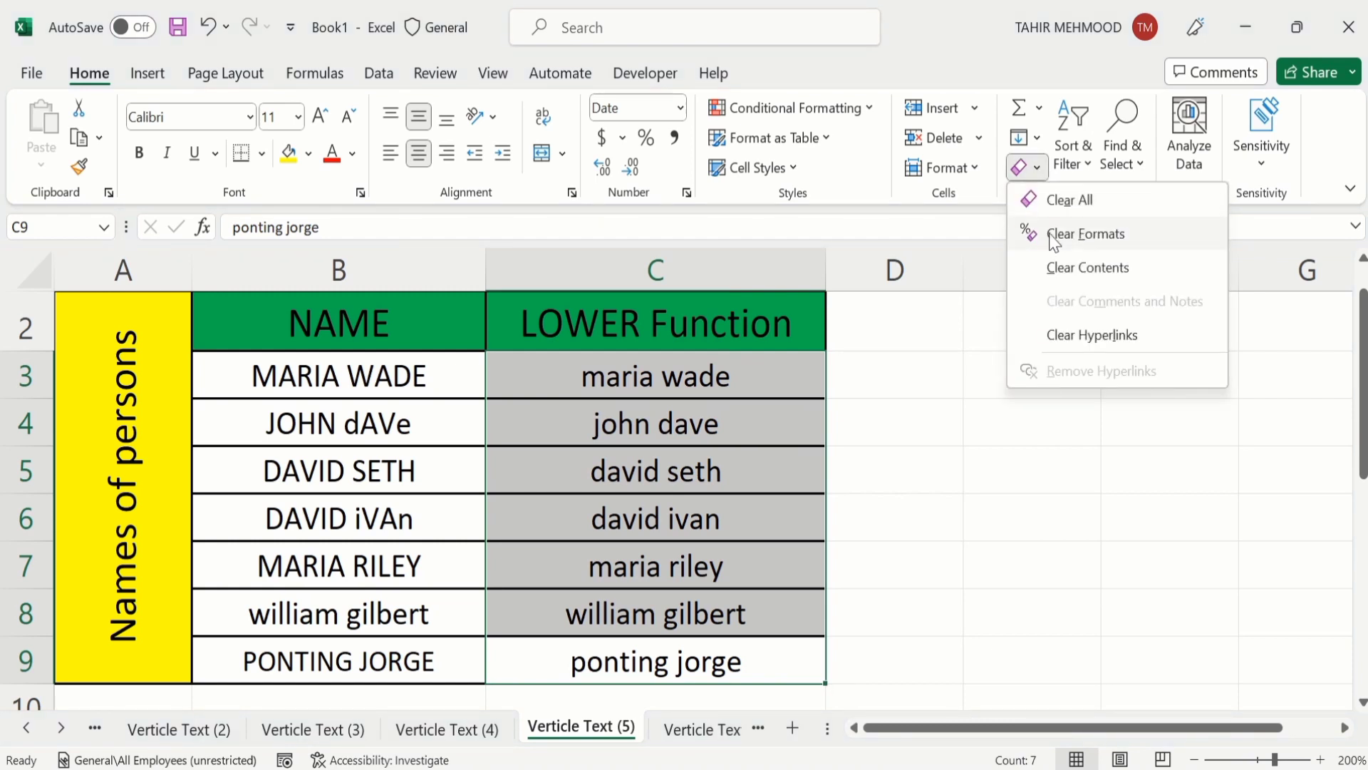
pyautogui.click(1062, 273)
pyautogui.click(929, 472)
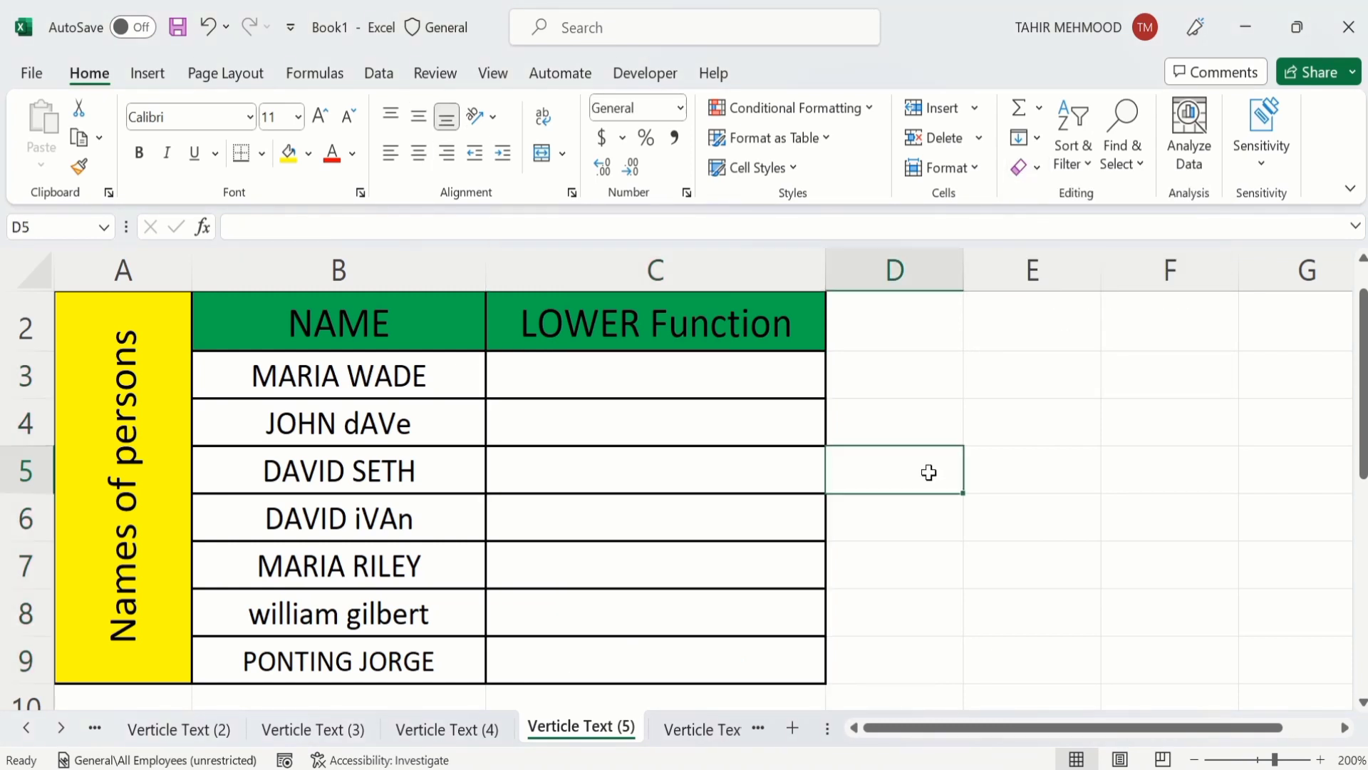
# Type maria wade in C3 and john dave in C4
pyautogui.click(632, 378)
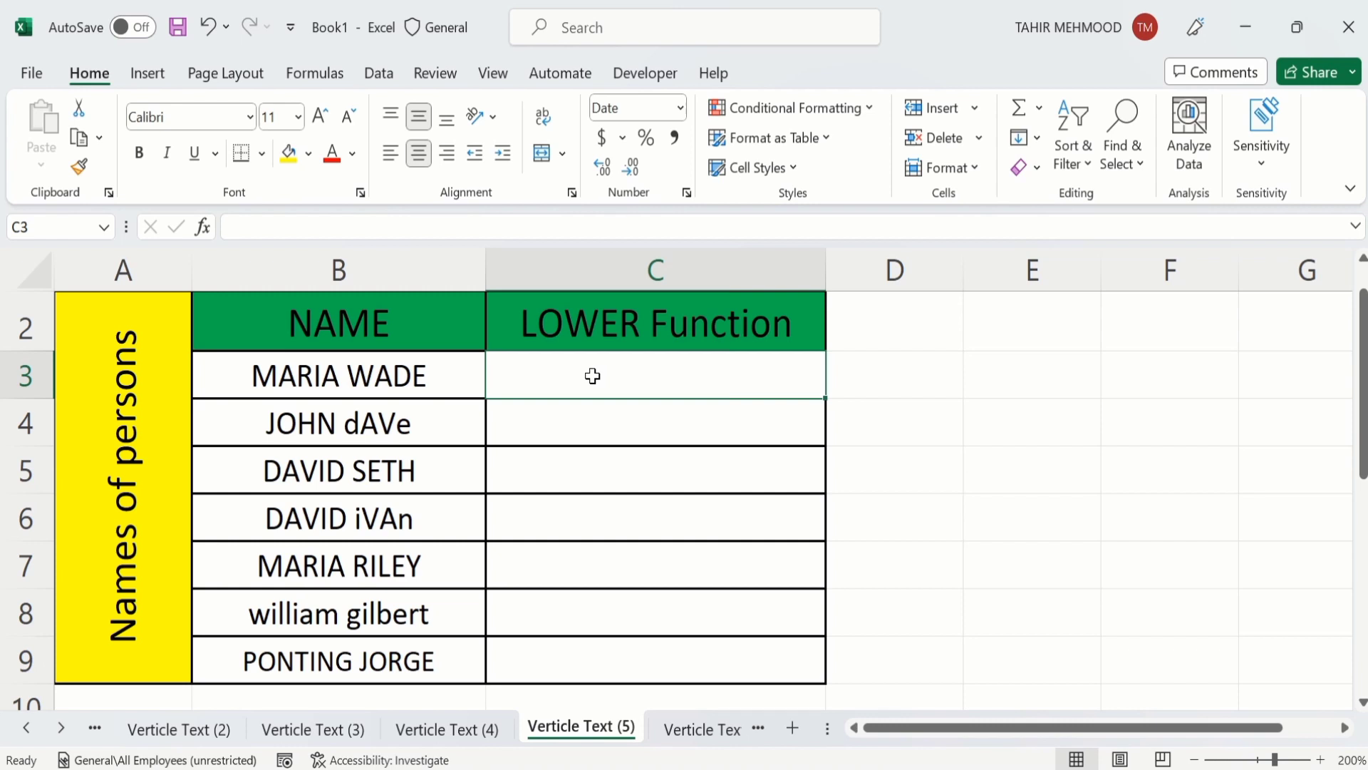
pyautogui.write('mari')
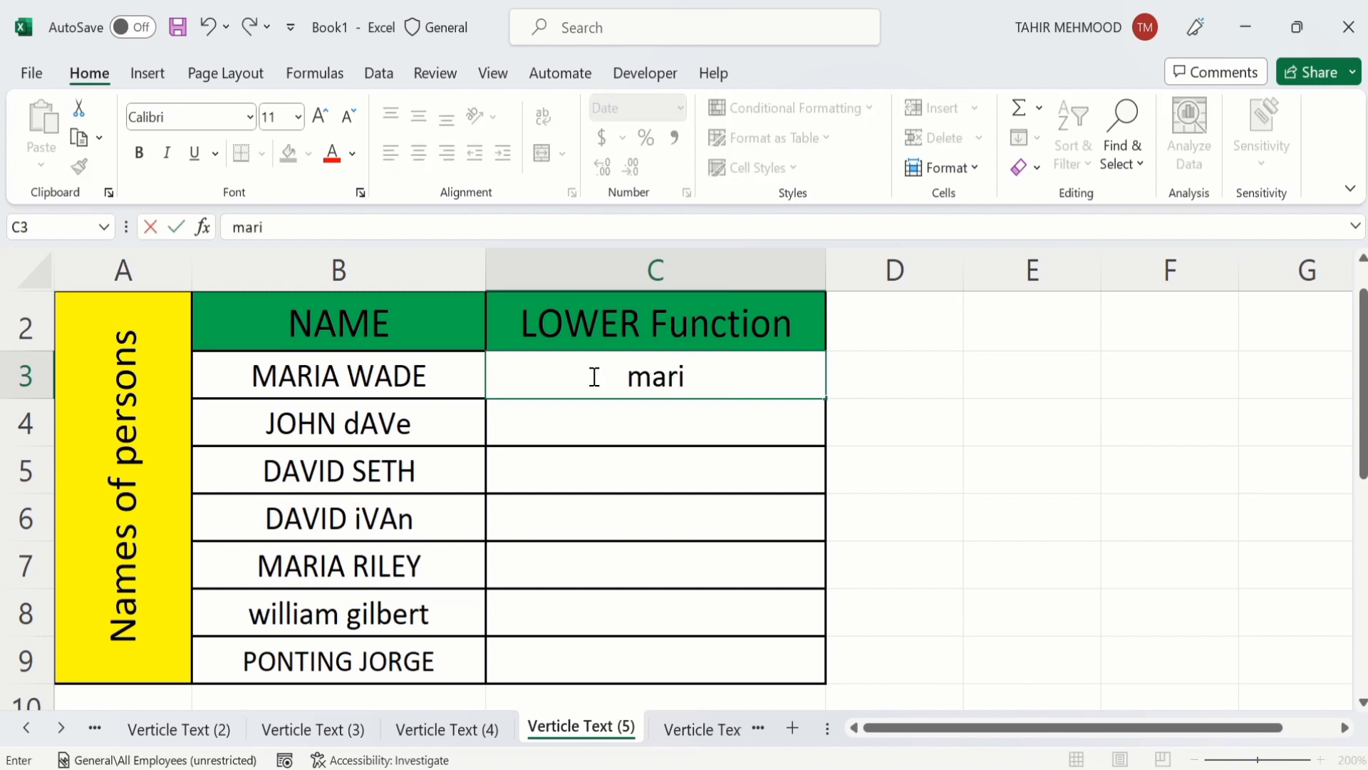
pyautogui.write('a')
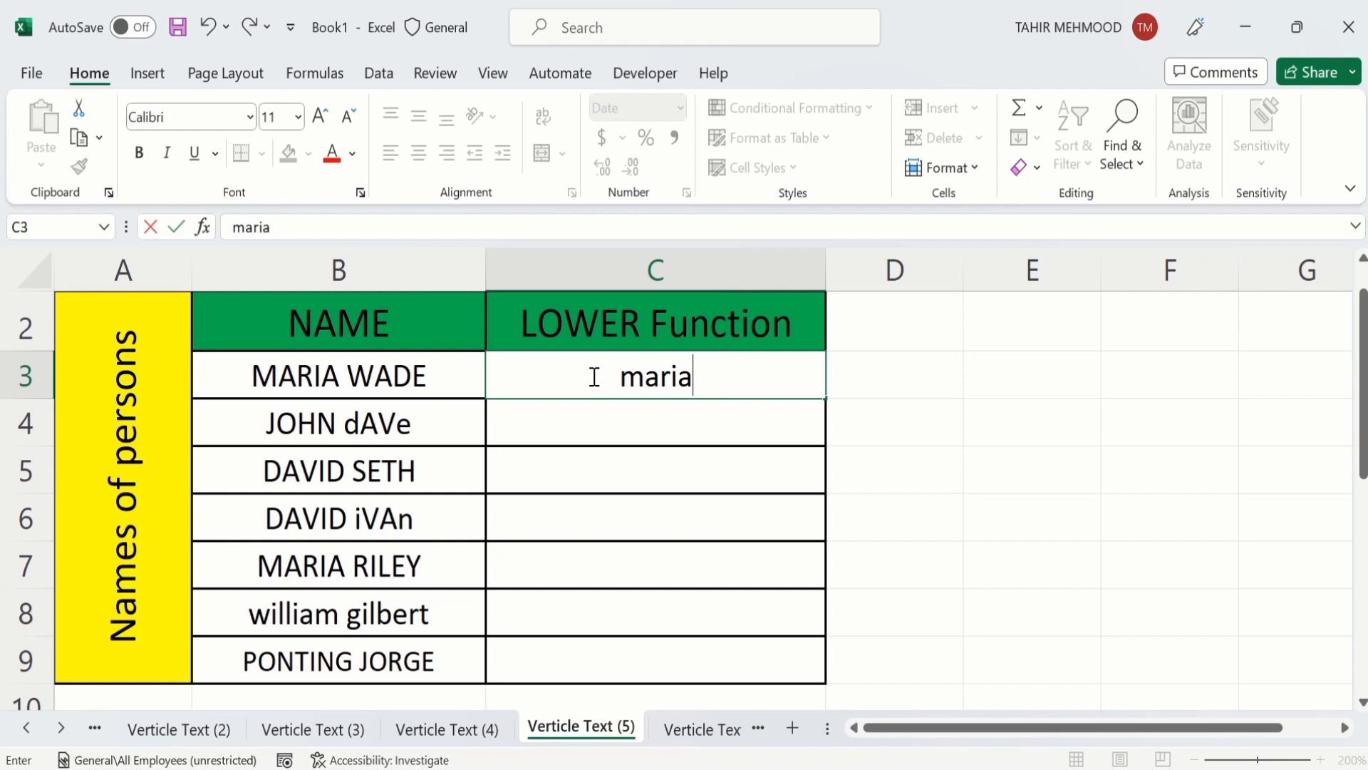
pyautogui.write(' wade')
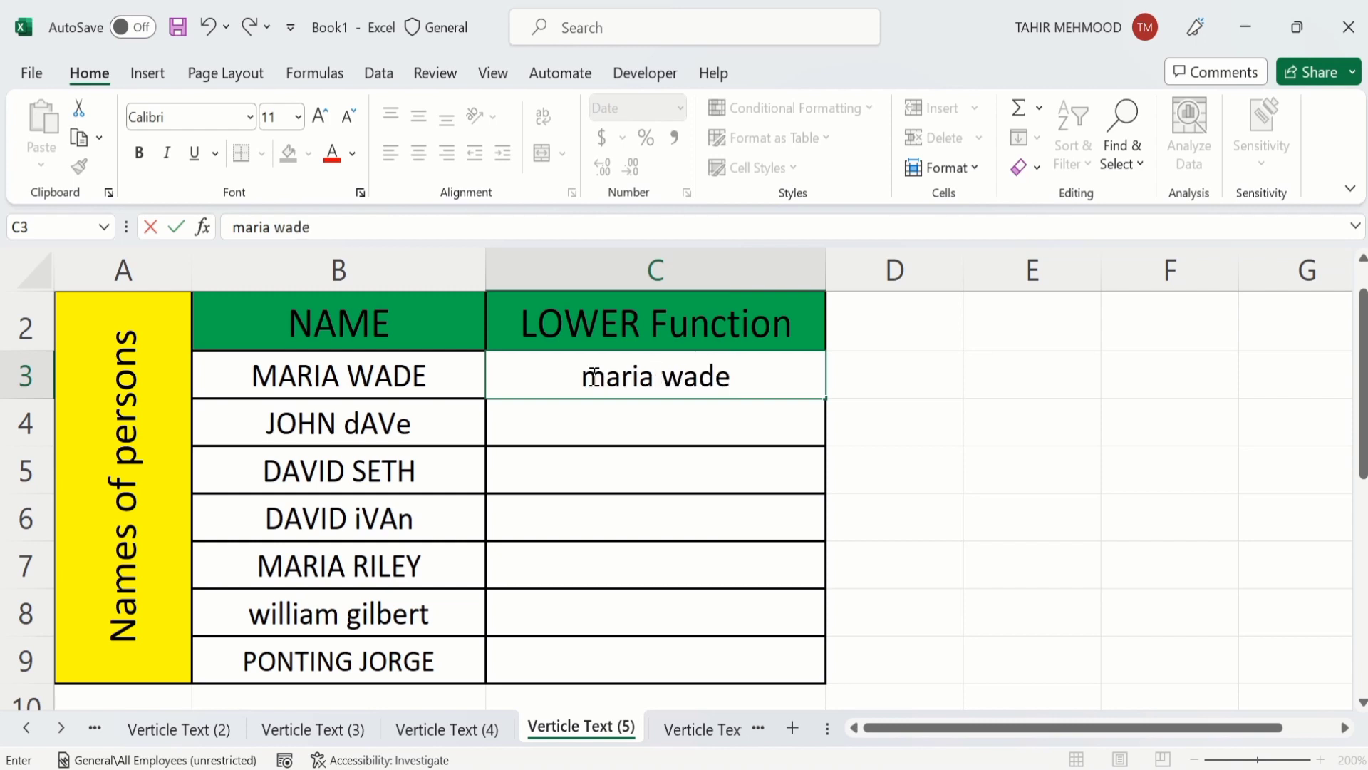
pyautogui.press('Return')
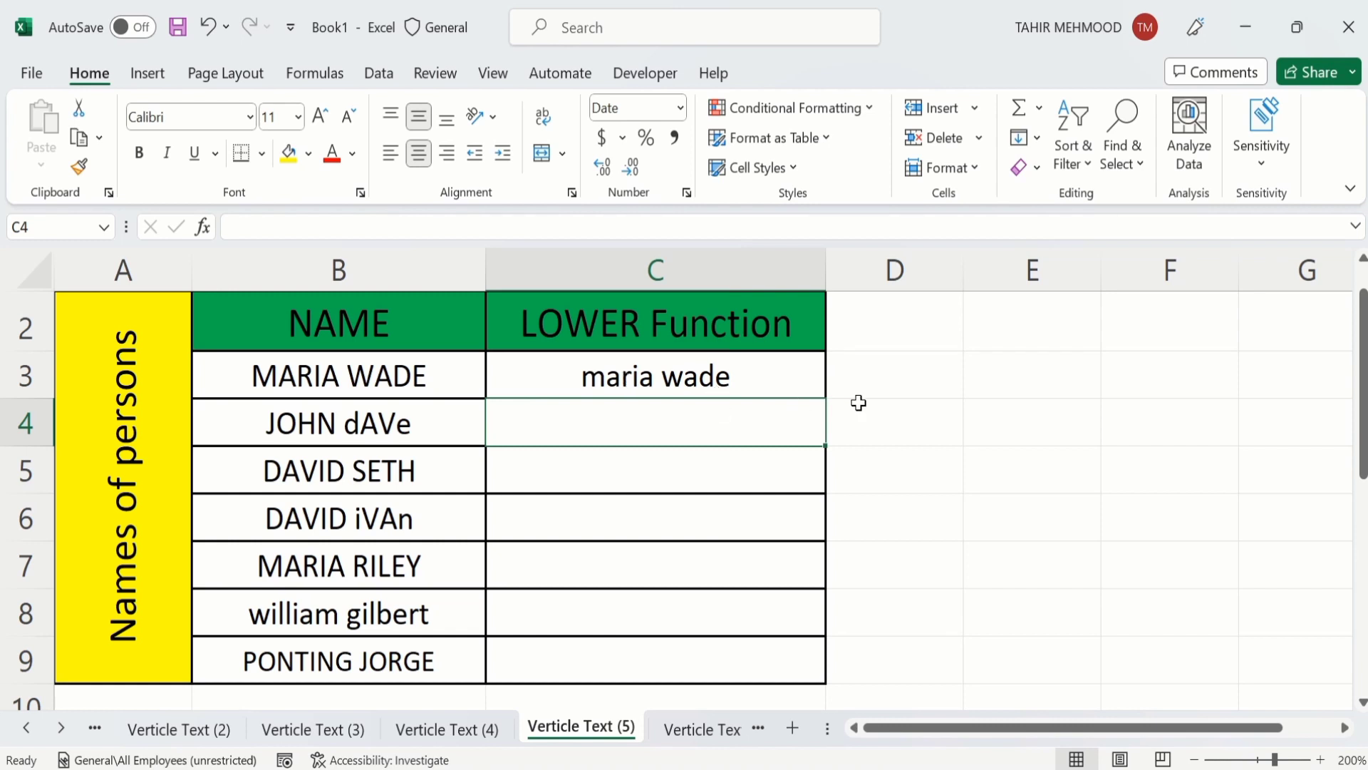
pyautogui.write('john')
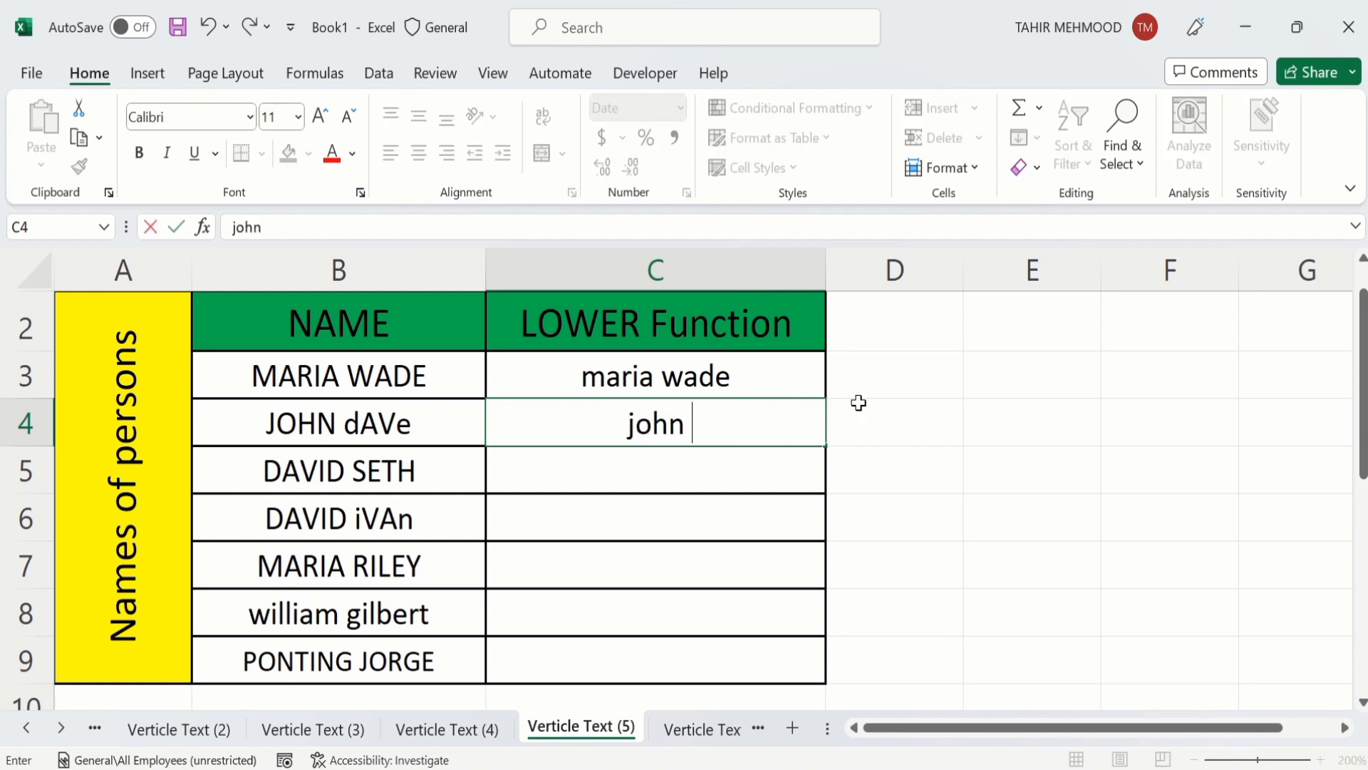
pyautogui.write(' dave')
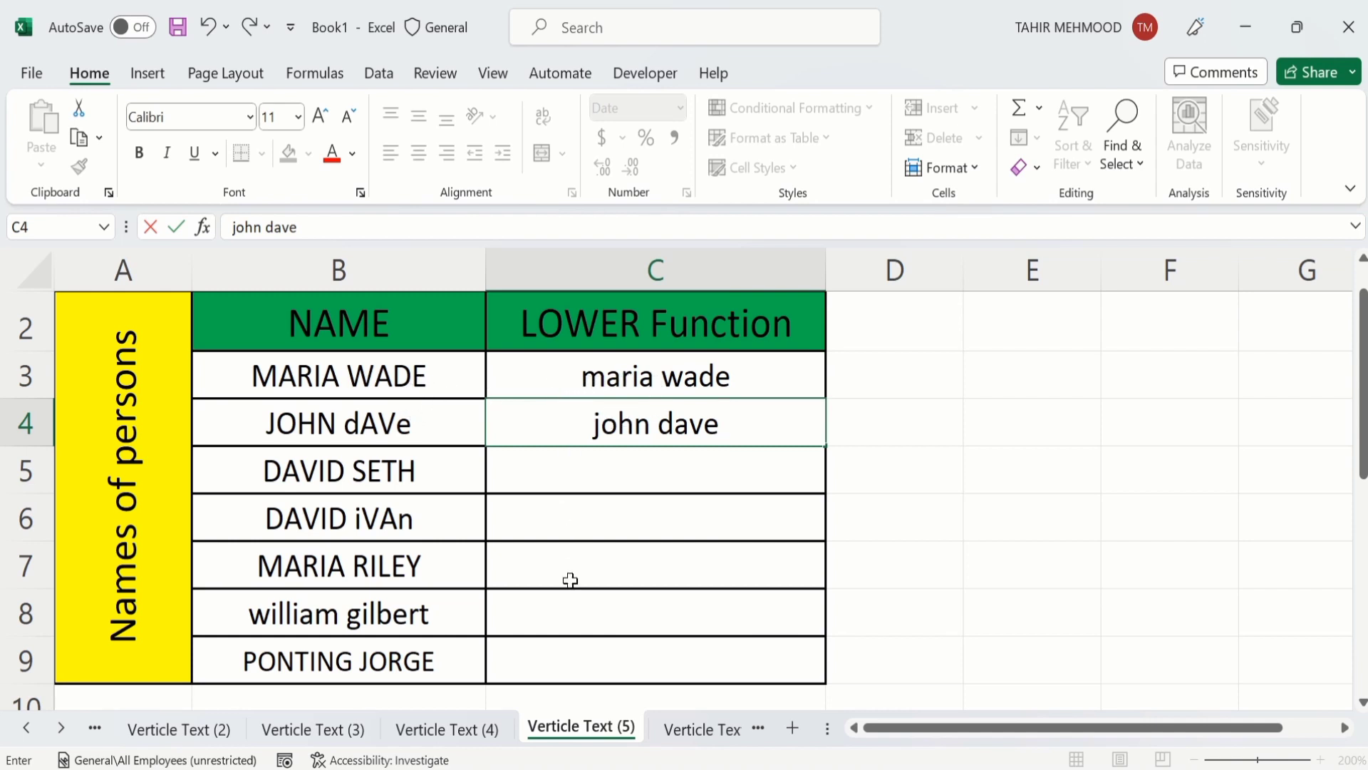
# Extend the C3:C4 examples down to C9 and apply Flash Fill for lowercase names
pyautogui.click(548, 376)
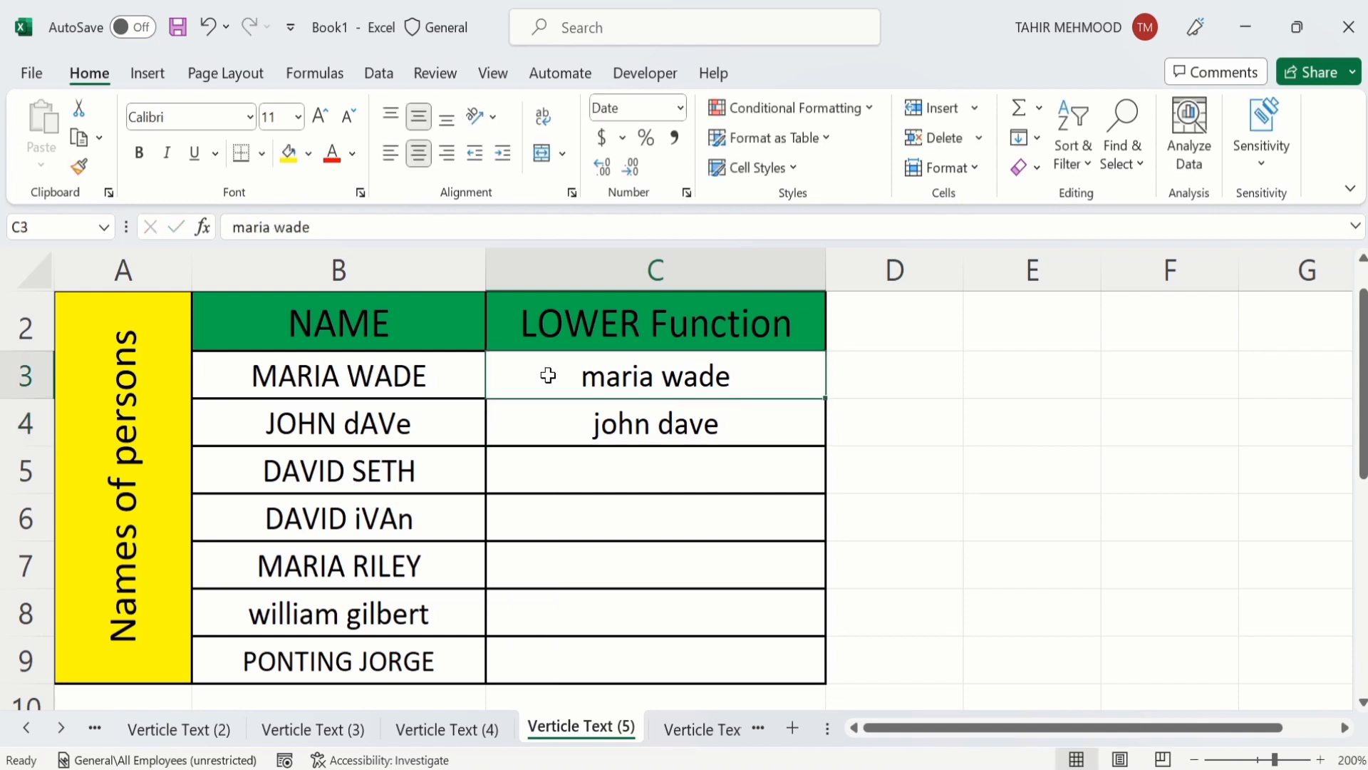
pyautogui.moveTo(548, 375); pyautogui.dragTo(555, 421)
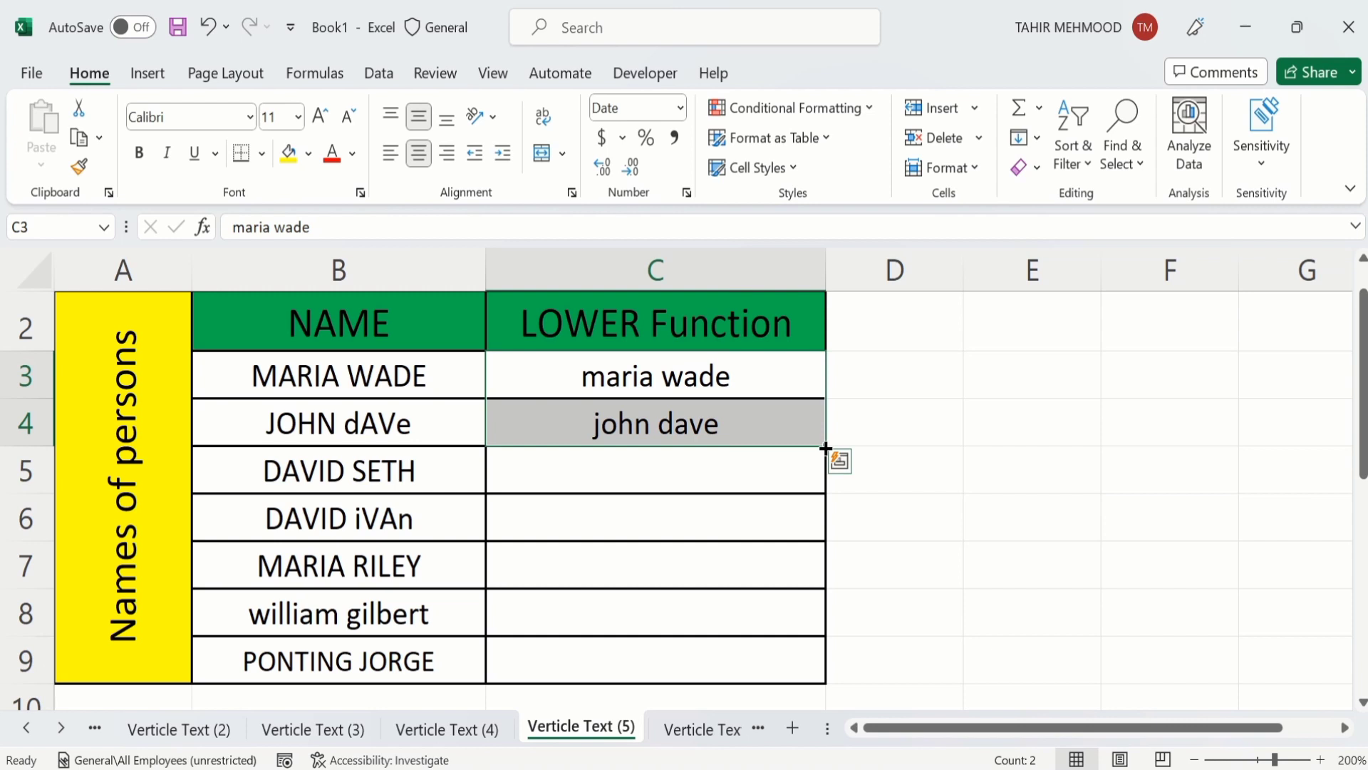
pyautogui.moveTo(825, 447); pyautogui.dragTo(815, 676)
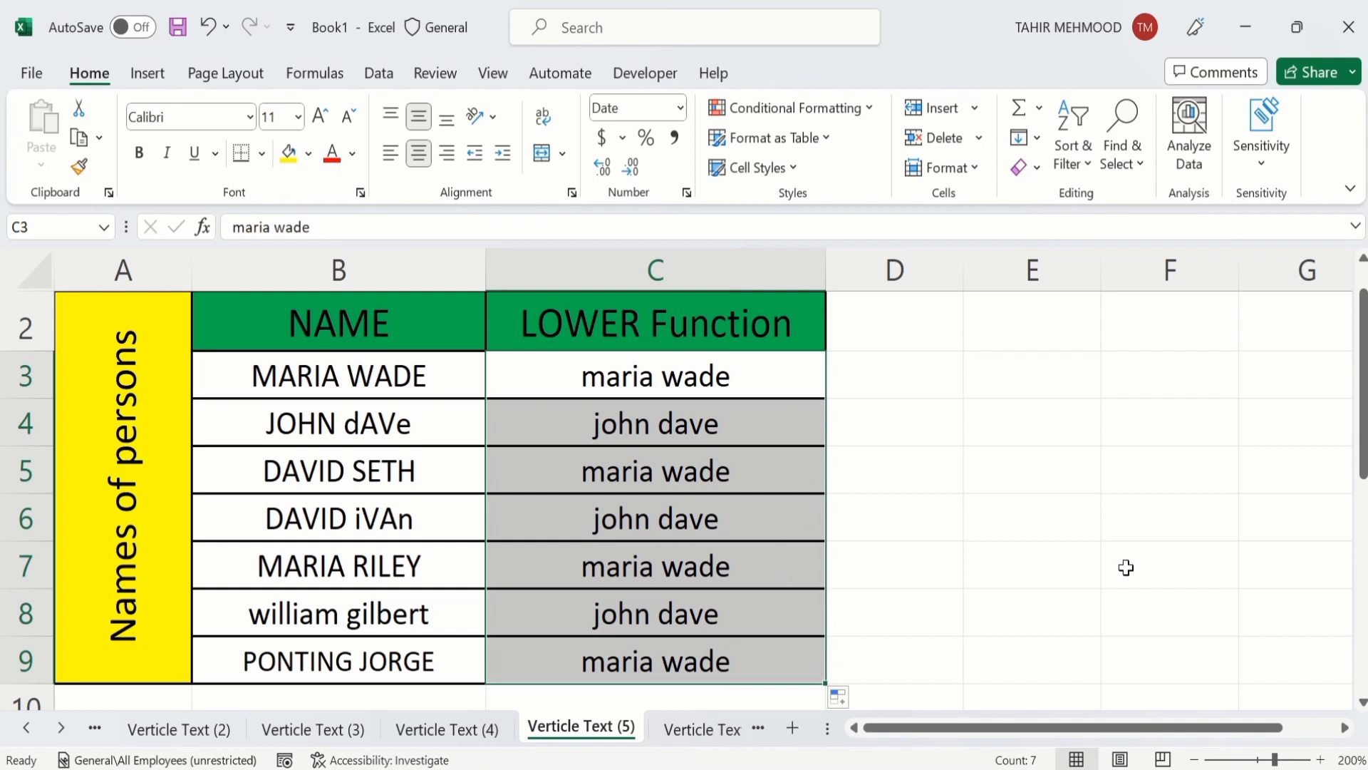
pyautogui.click(1194, 759)
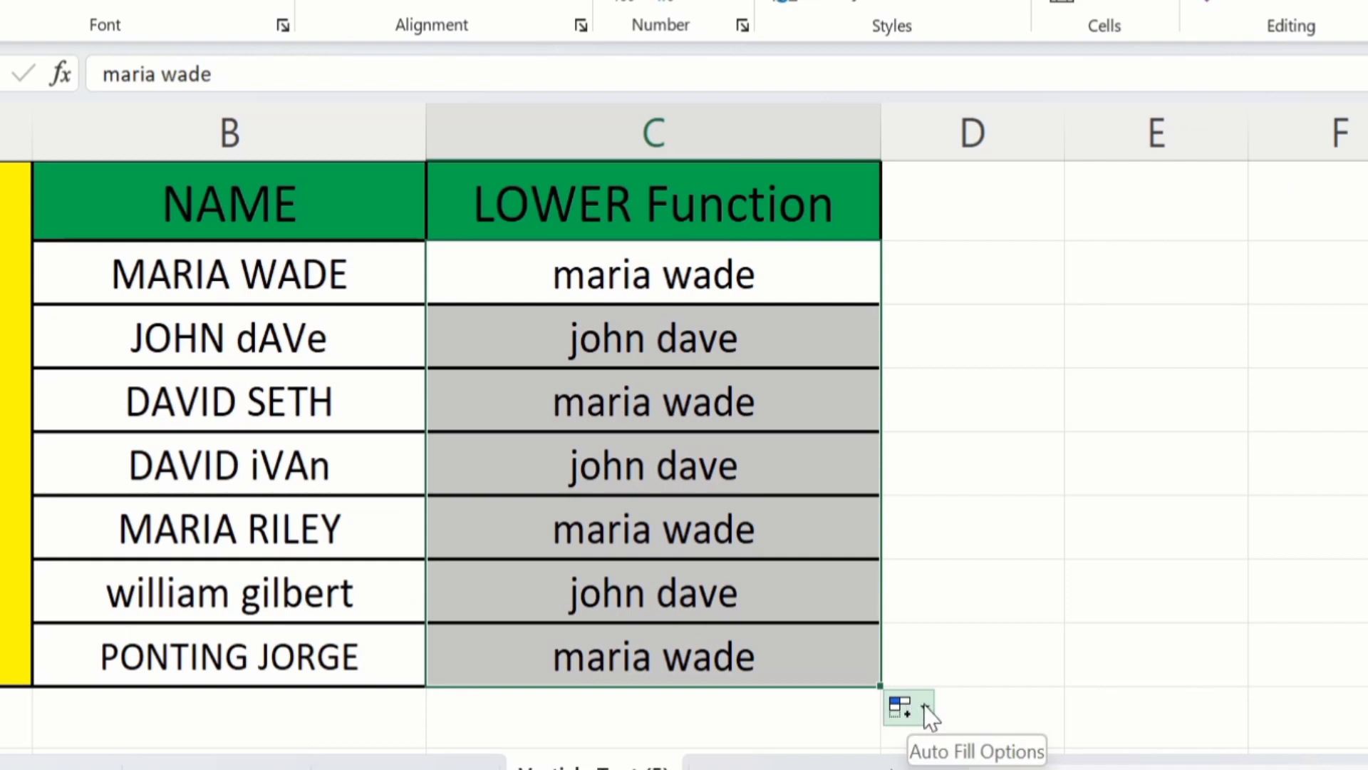
pyautogui.click(926, 709)
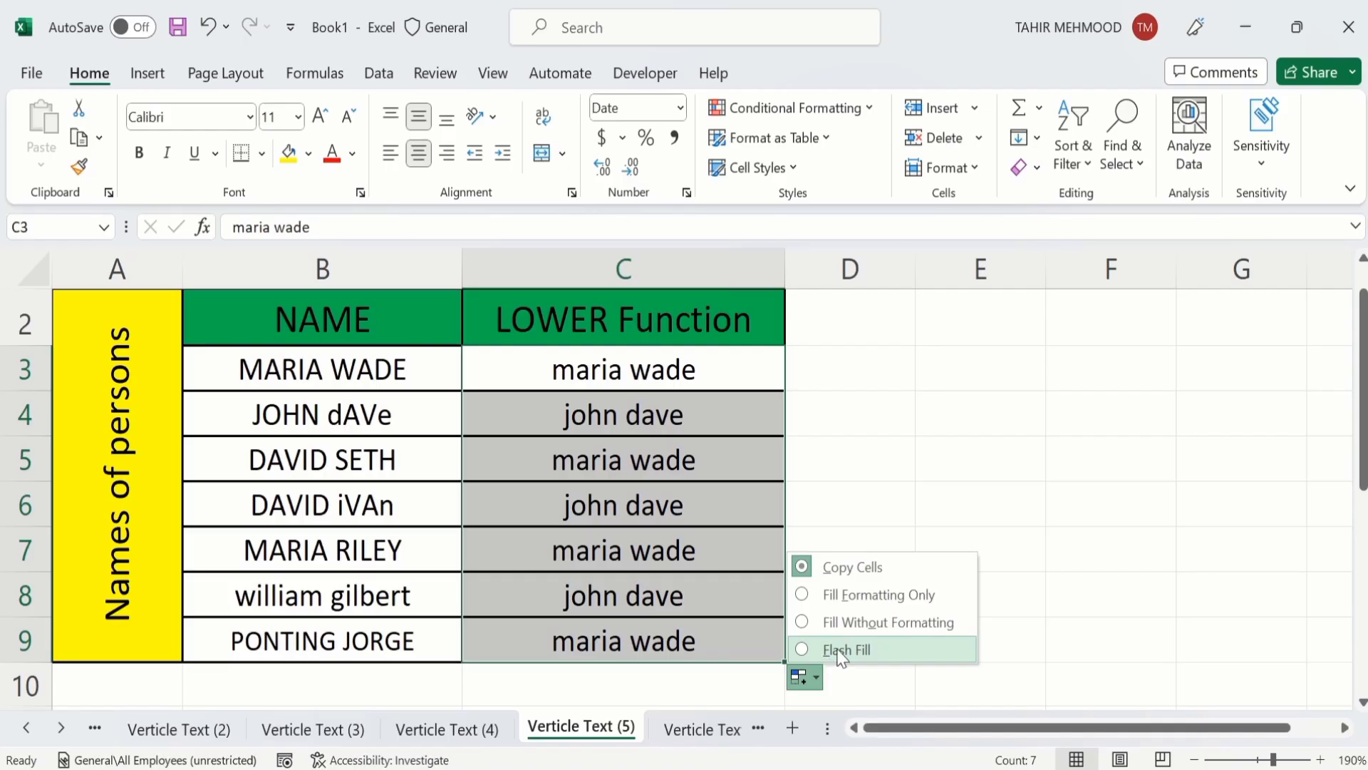
pyautogui.click(841, 651)
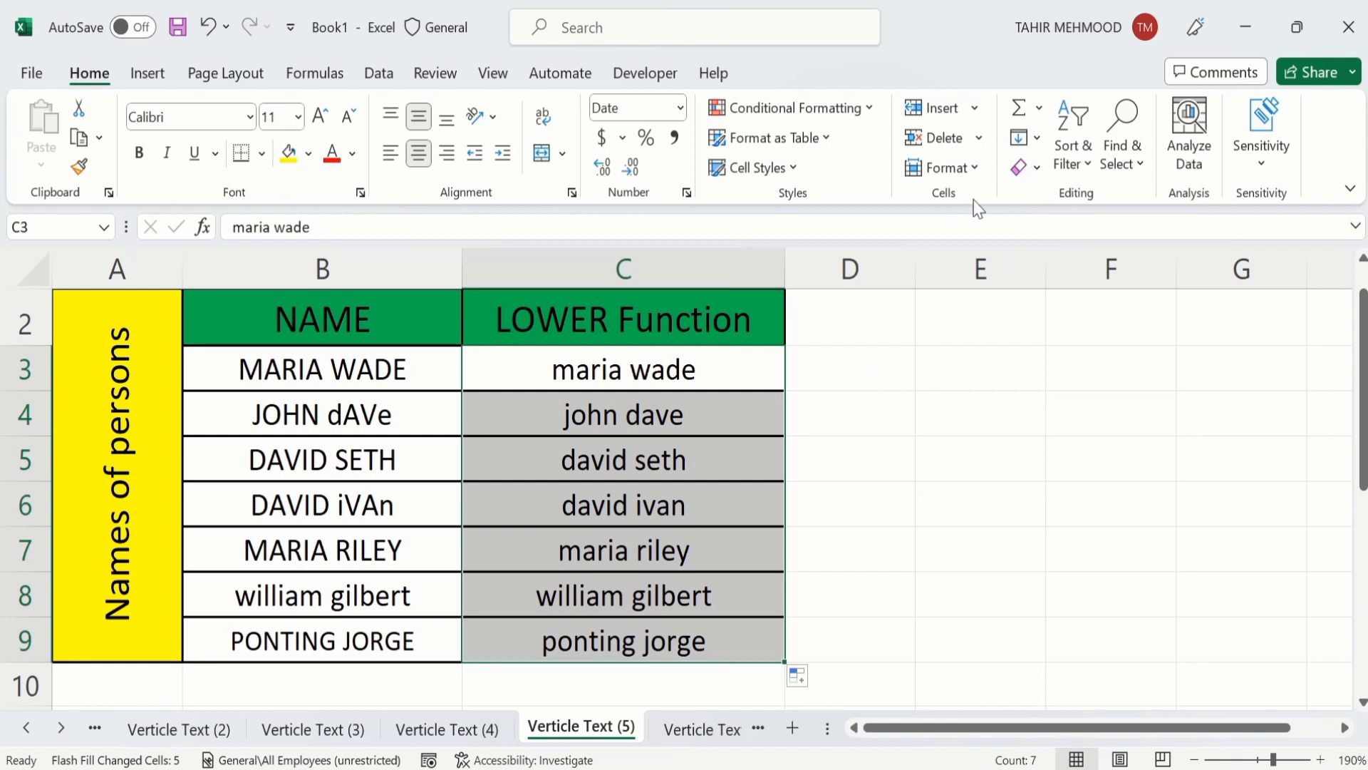
pyautogui.click(1038, 139)
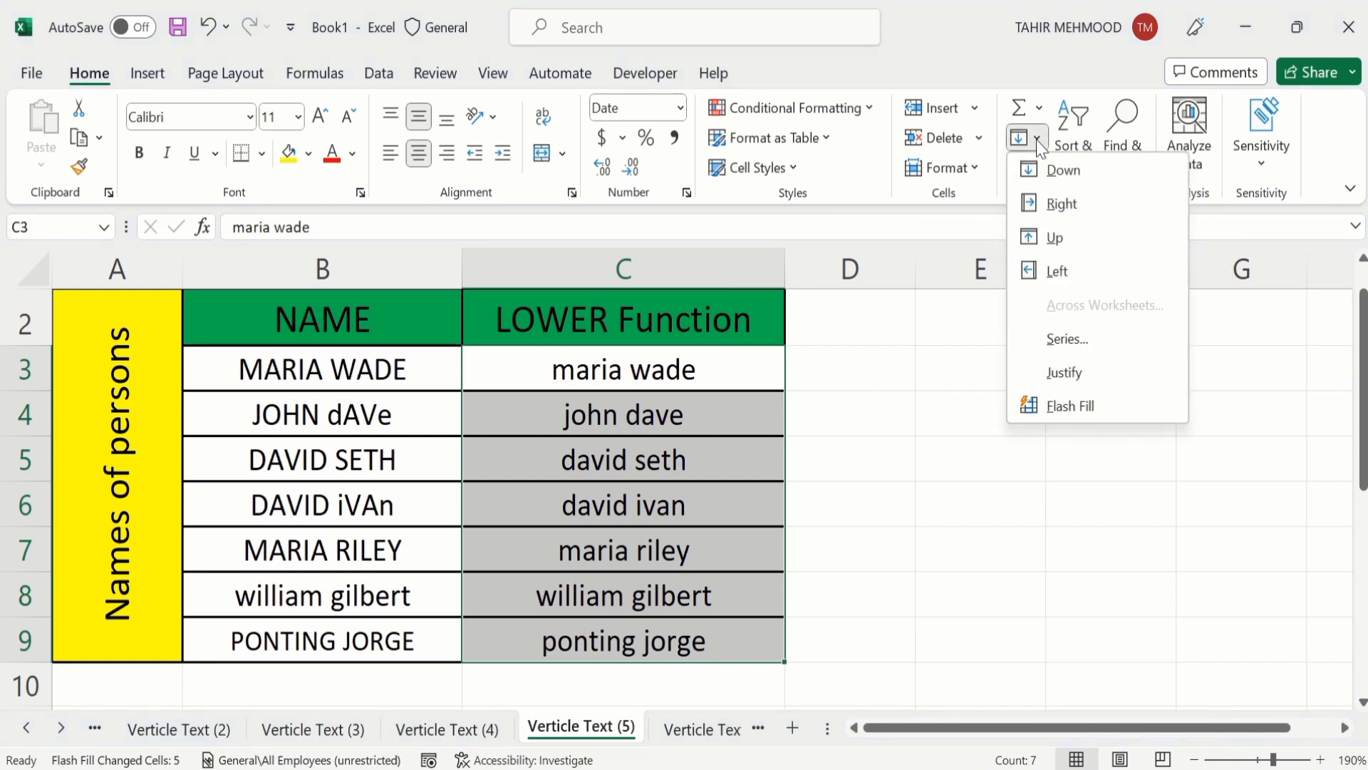